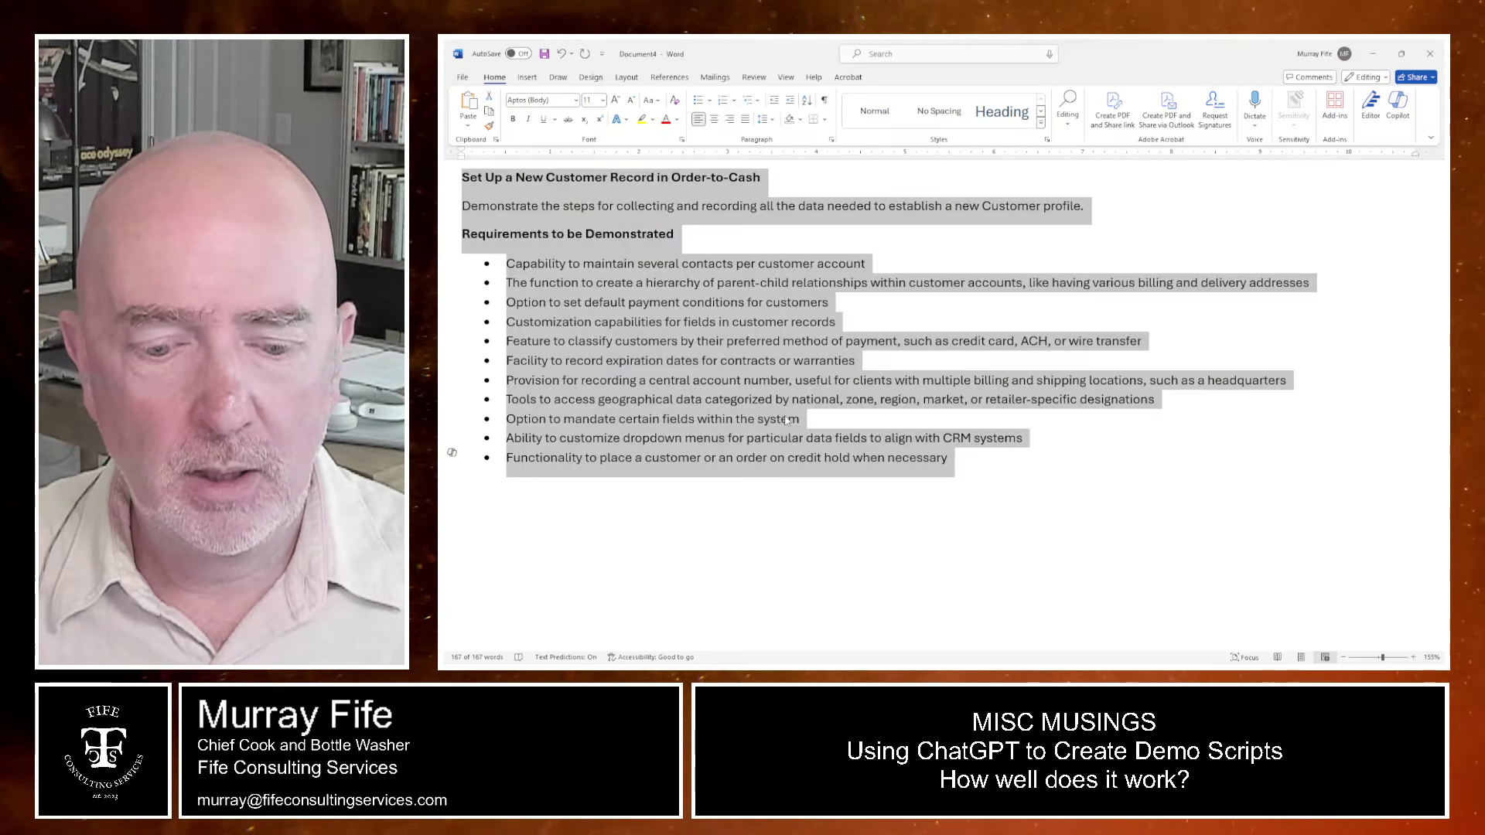
Paste the copied Dynamics 365 customer record requirements into ChatGPT and send them
left_click(771, 377)
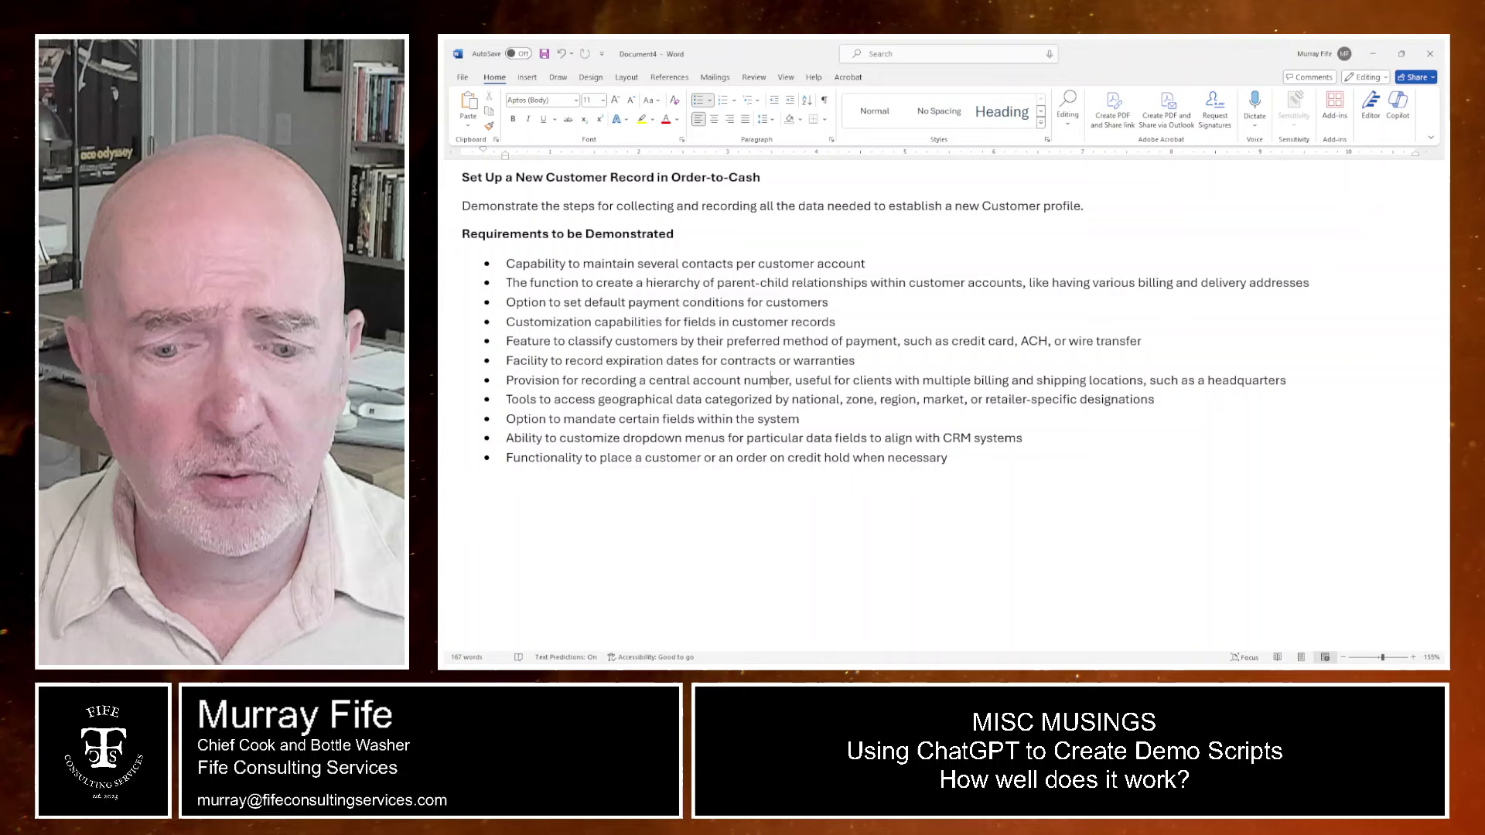
key("alt+Tab")
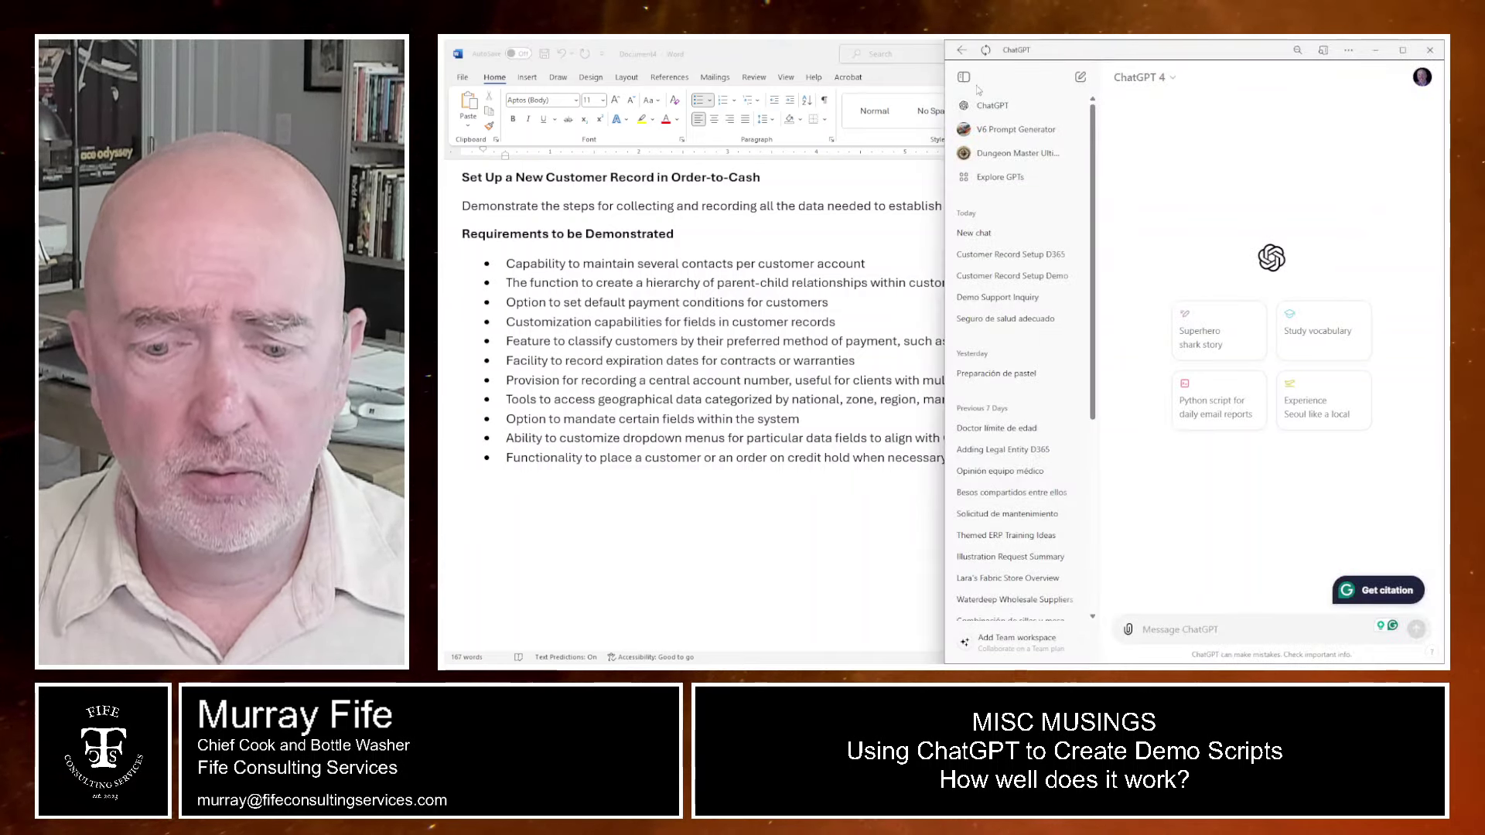
left_click(964, 77)
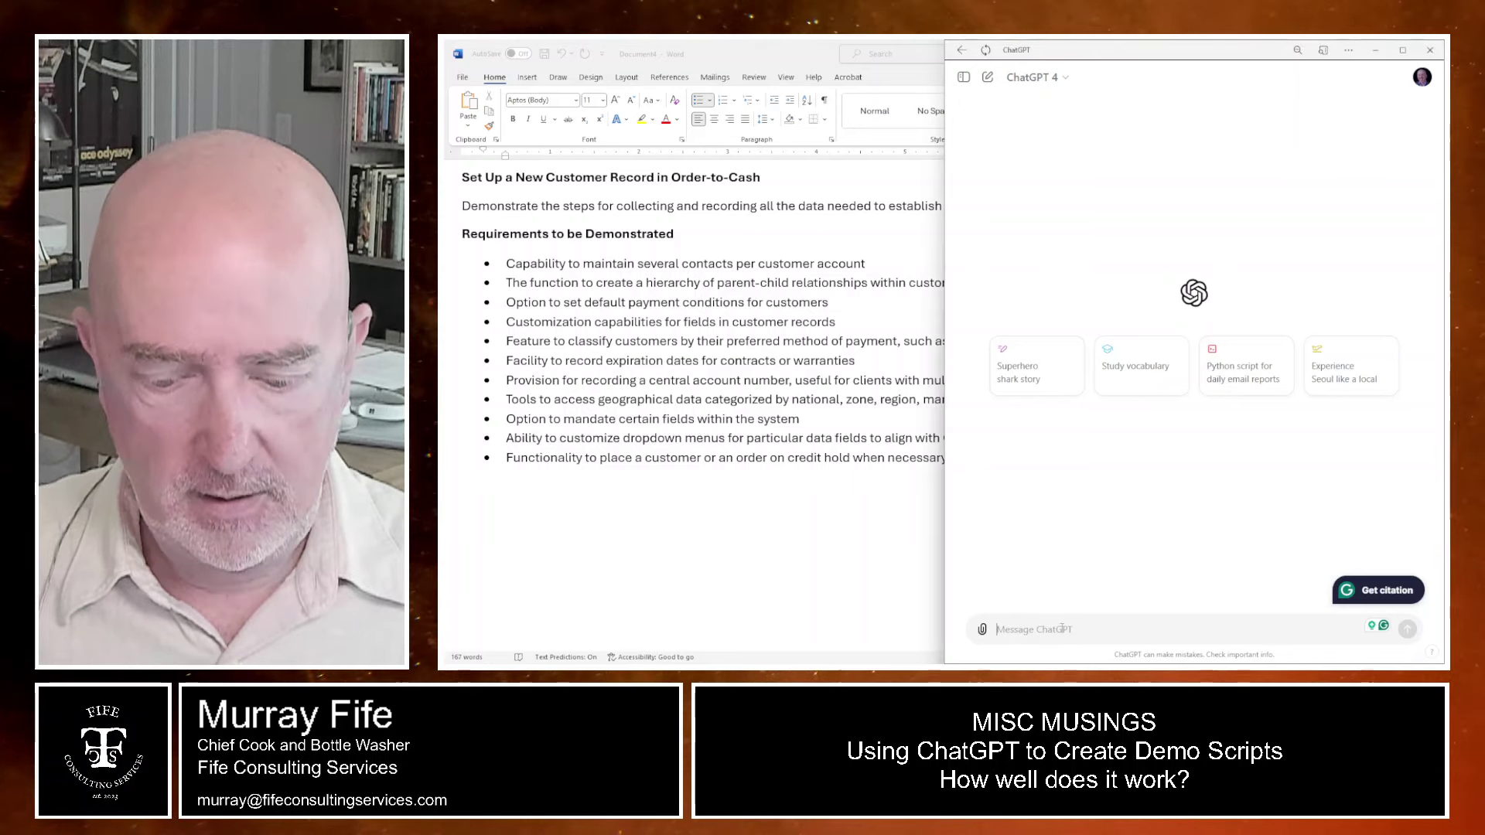
key("ctrl+v")
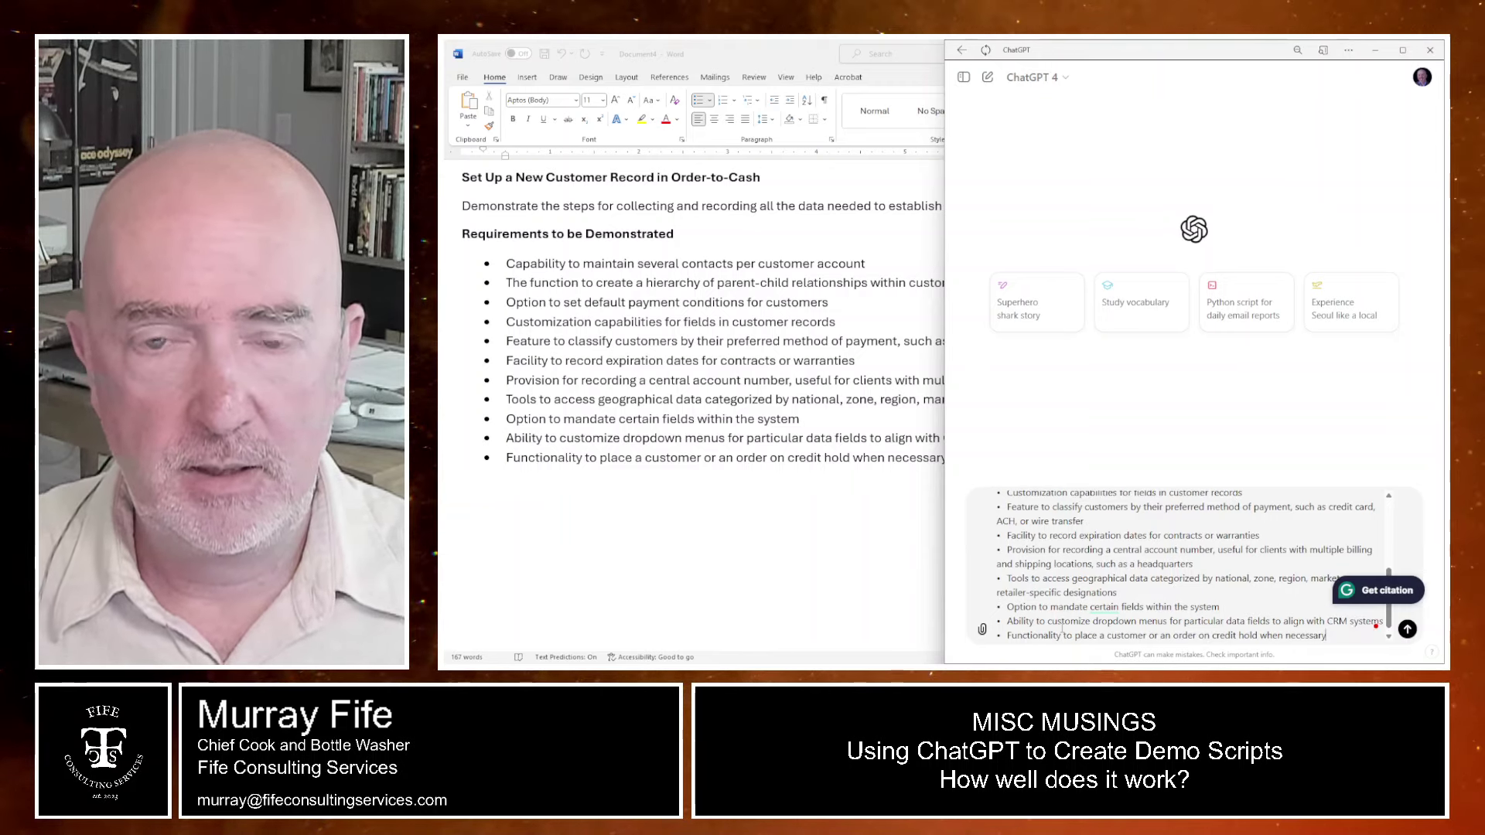
scroll(1082, 557, "up", 5)
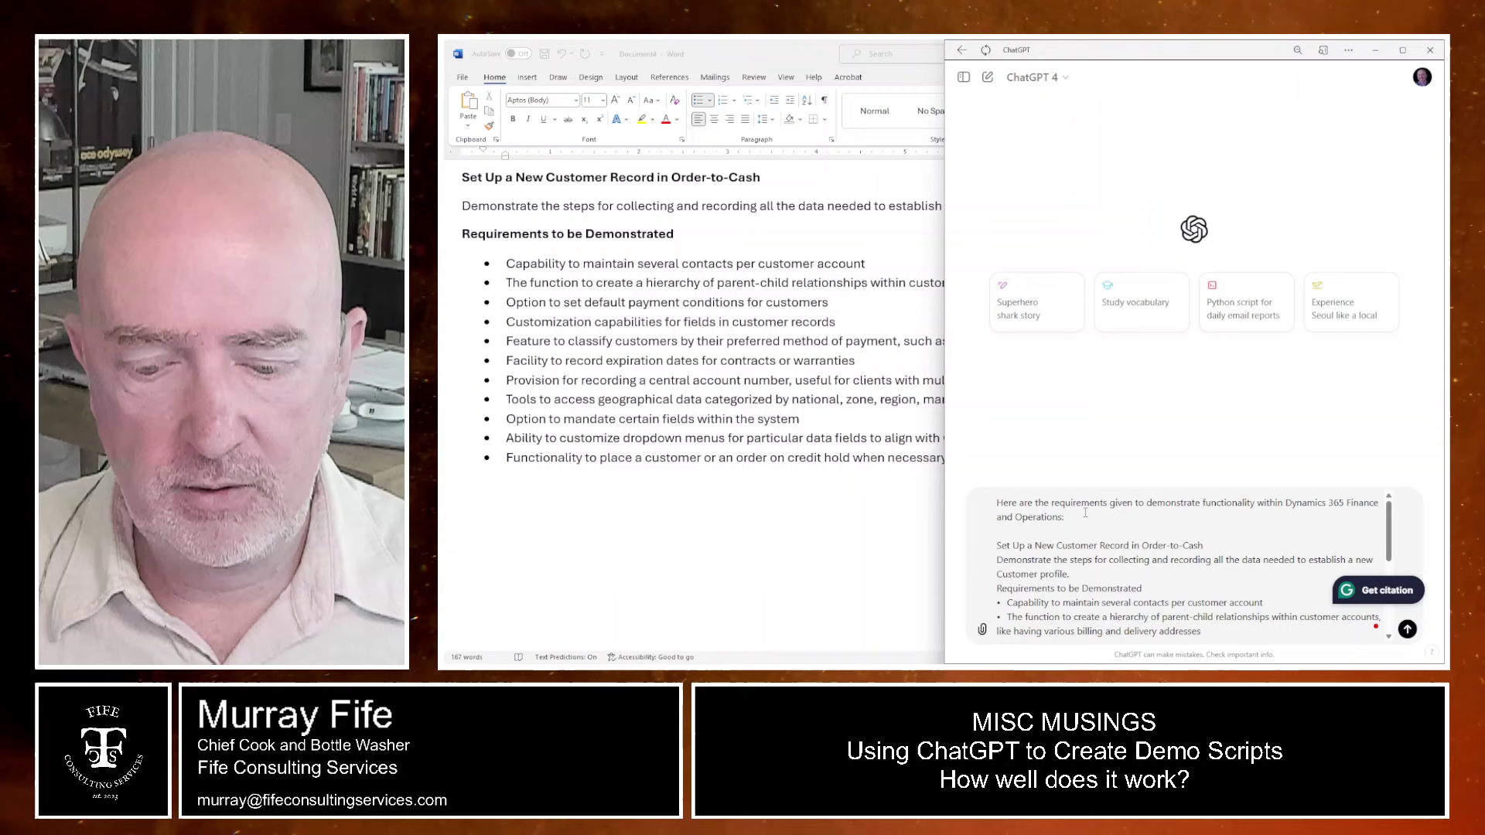
scroll(1087, 546, "down", 5)
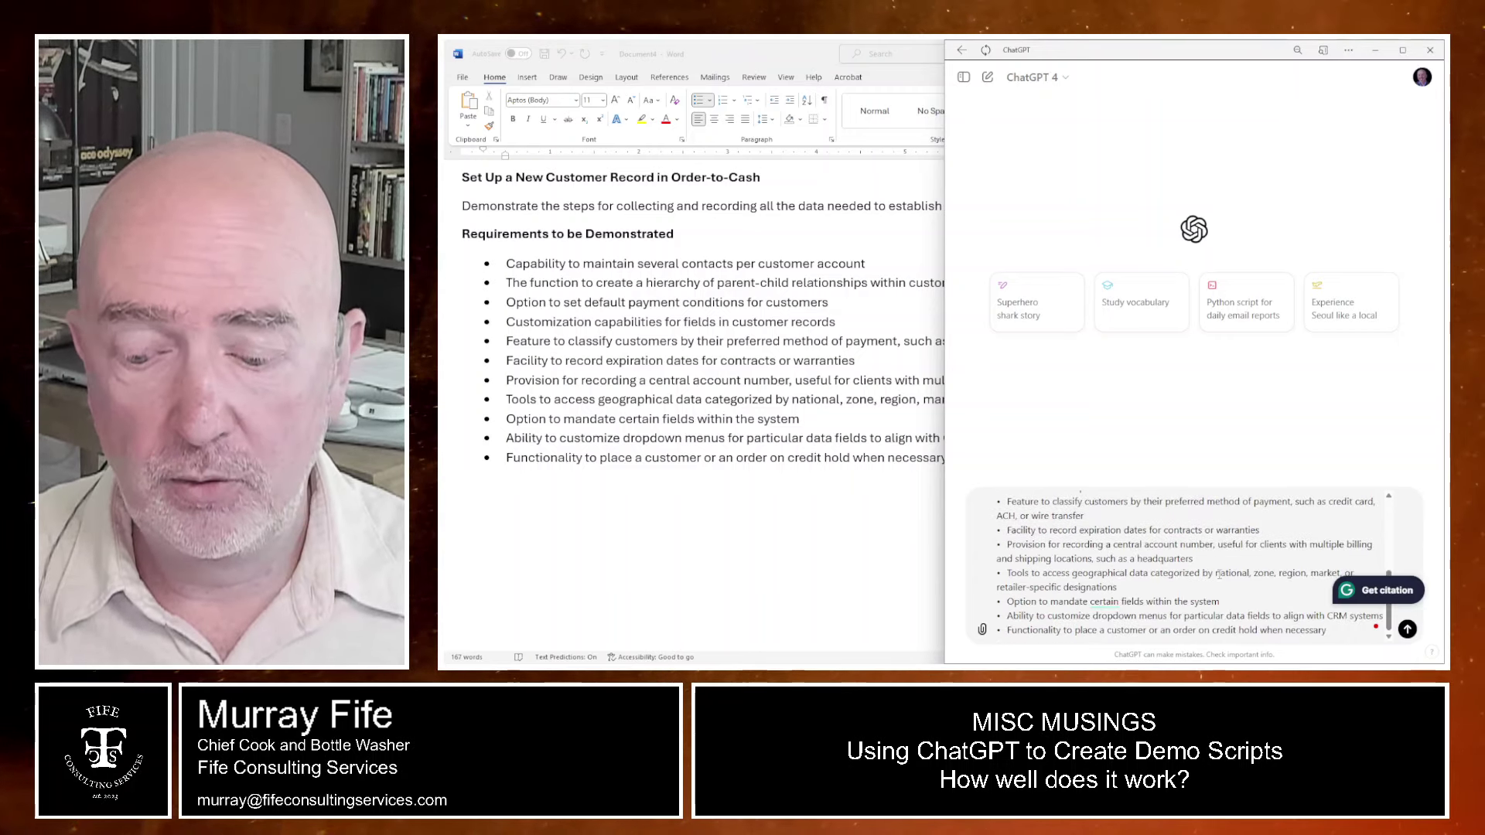
key("Return")
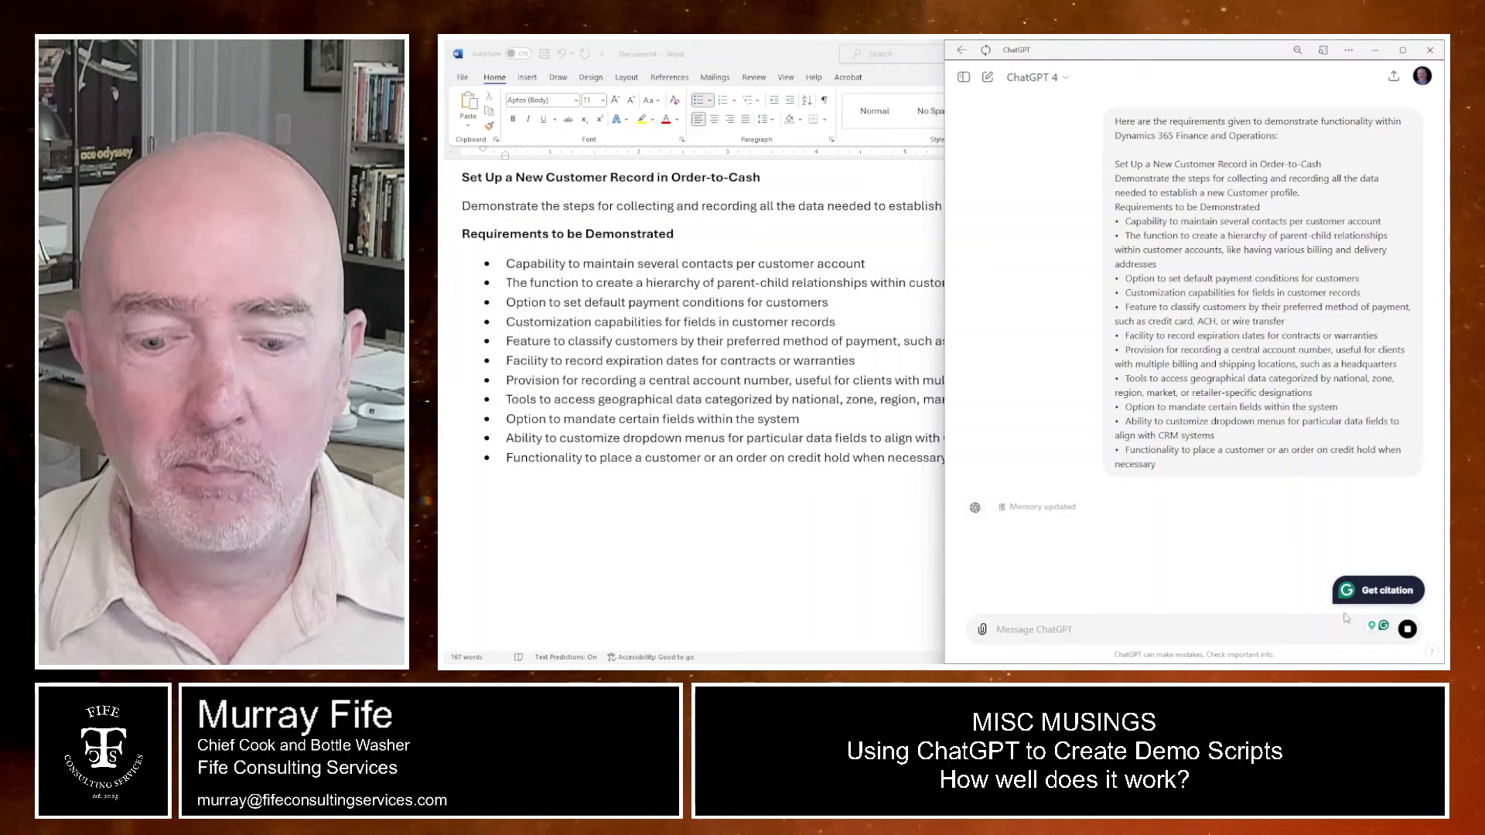
Maximize the ChatGPT window while the twelve-step customer setup breakdown generates
left_click(1404, 52)
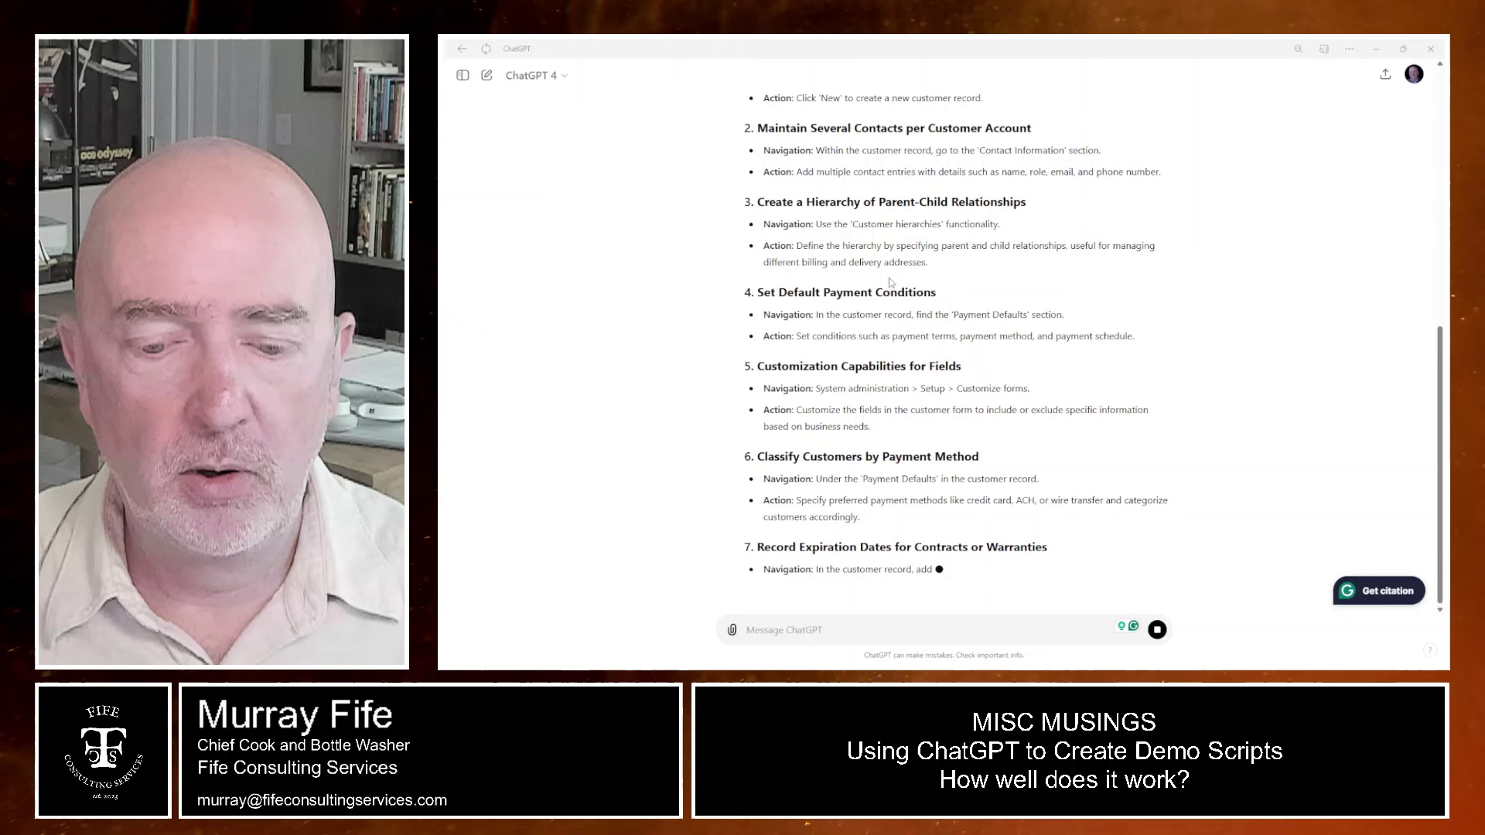
scroll(917, 387, "up", 3)
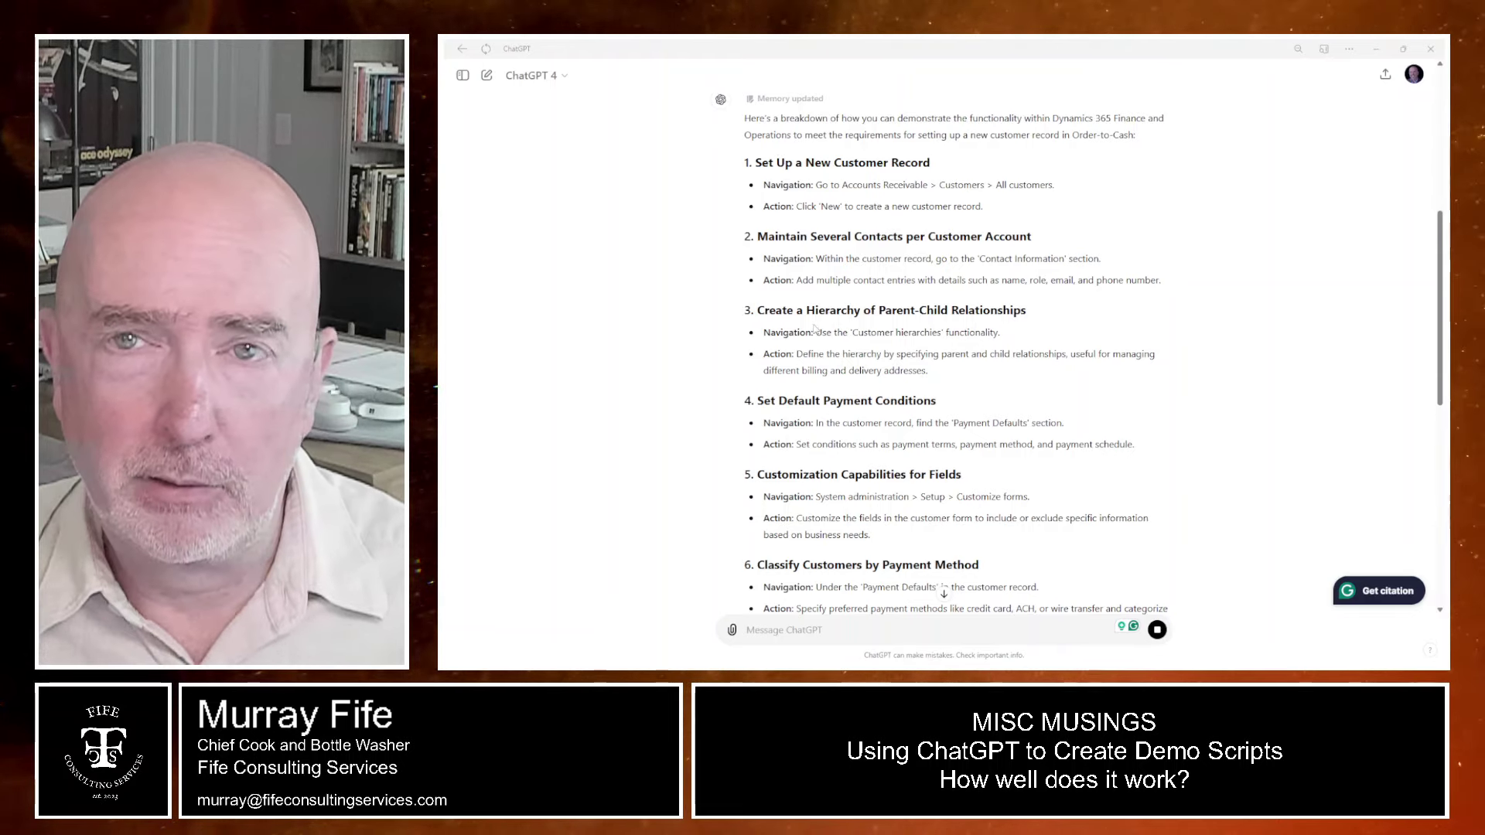
scroll(952, 348, "down", 10)
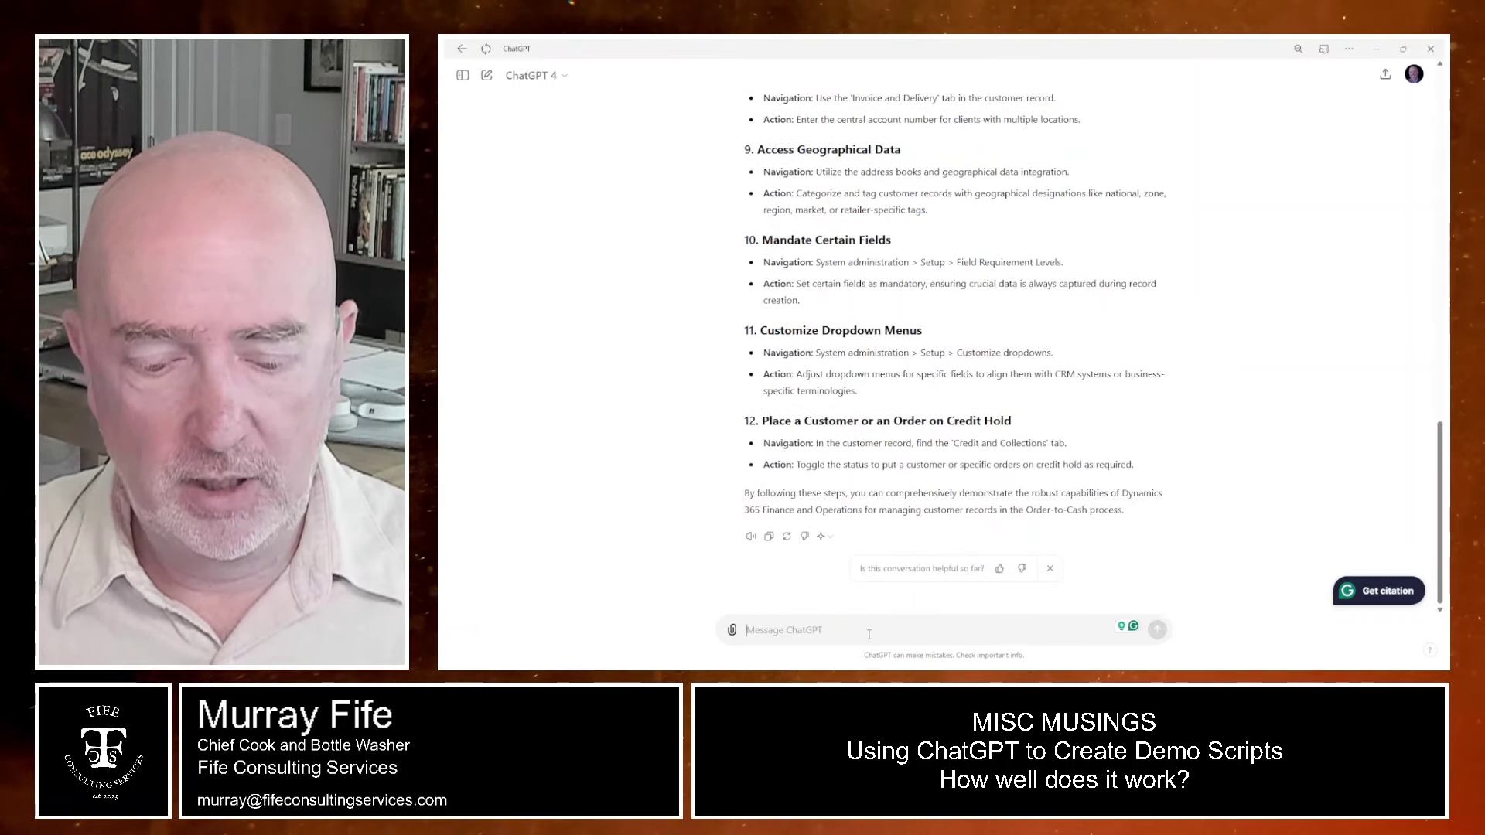
type("Th")
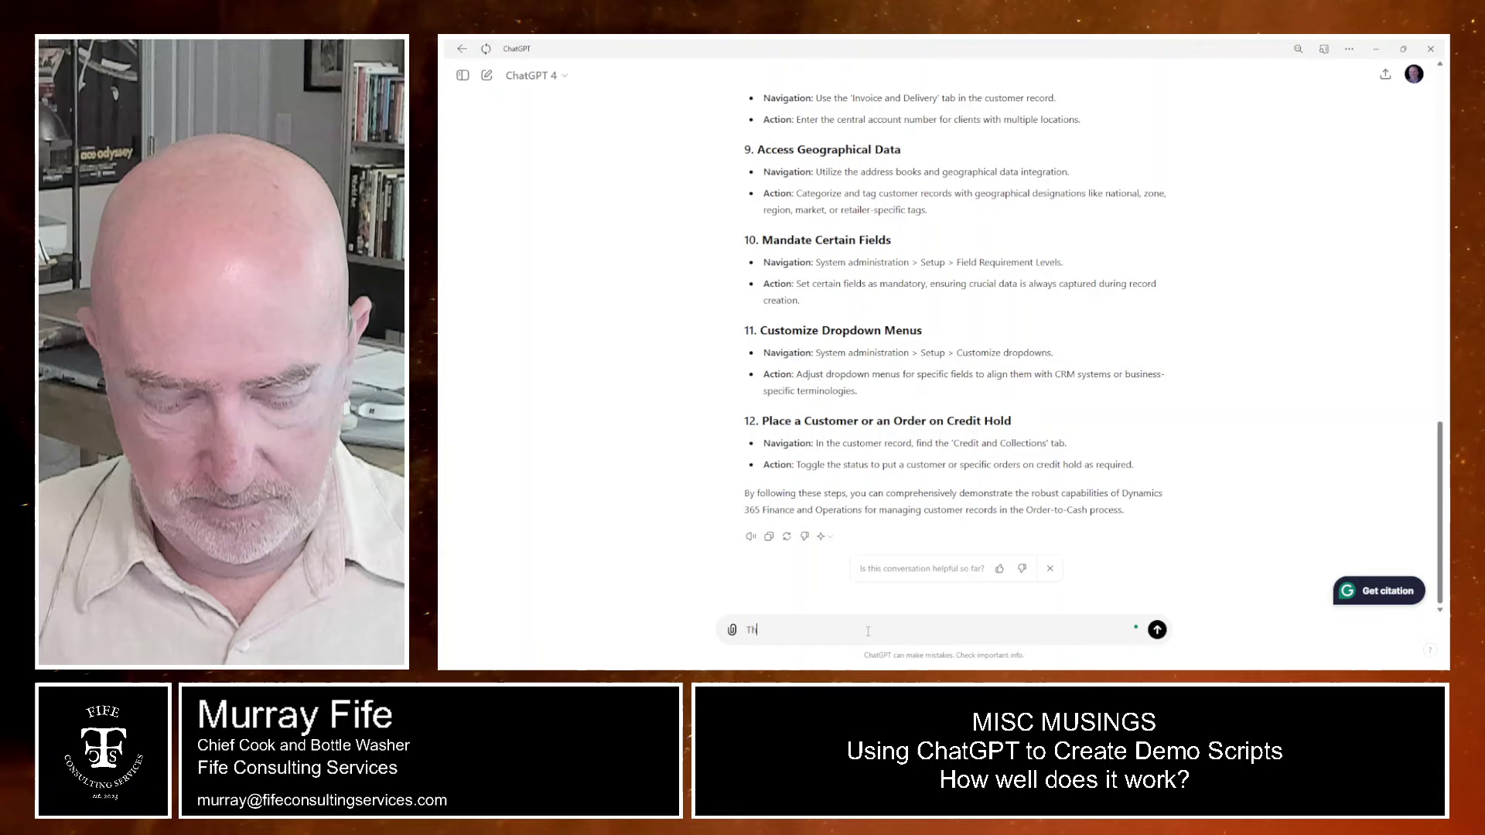
type("e parent child hi")
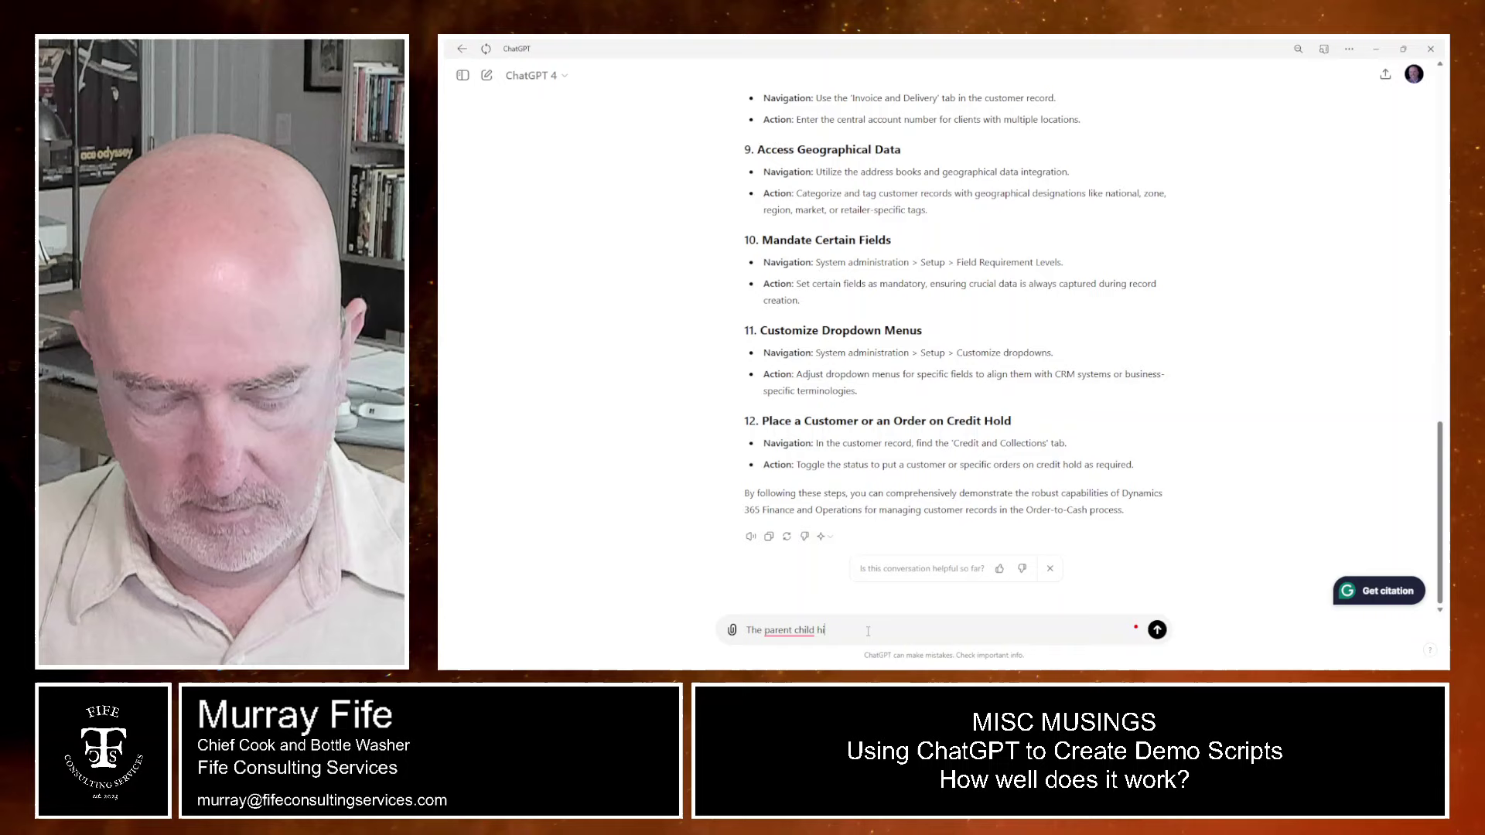
type("erarchy is managed throu")
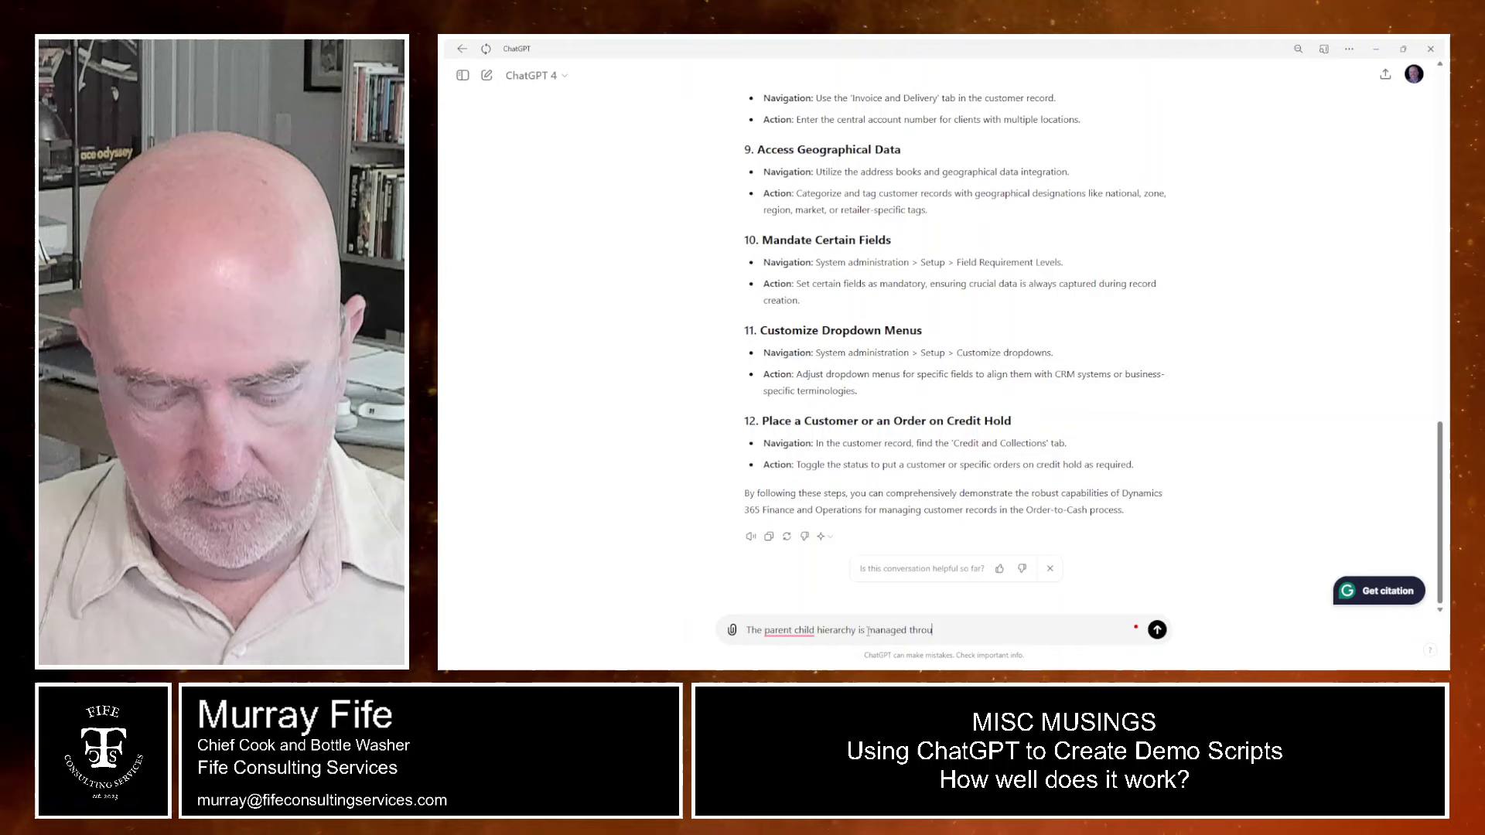
type("gh th")
Send the correction that the parent-child customer hierarchy runs through the Invoice Account
key("BackSpace")
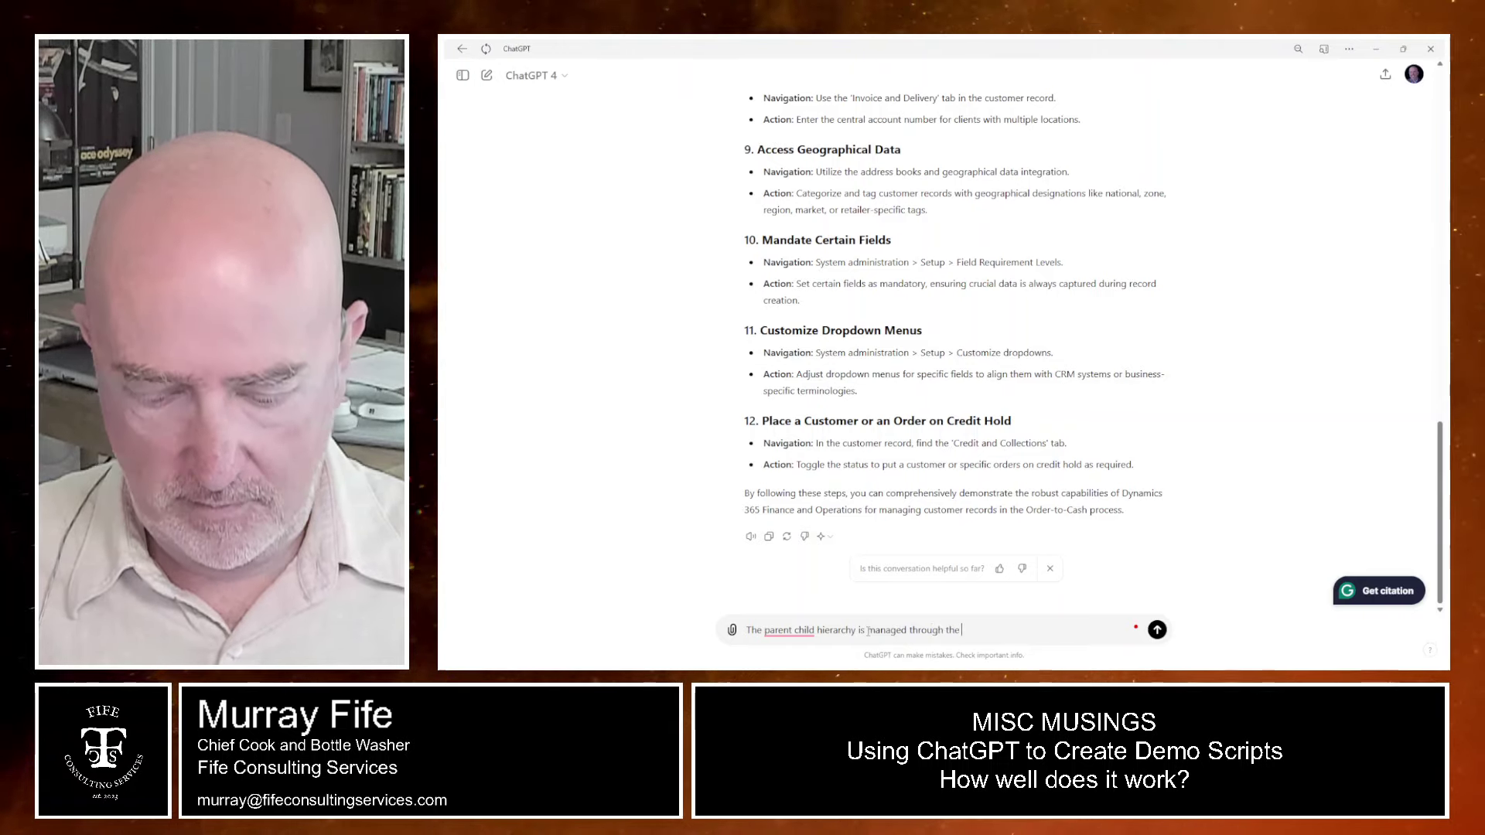
type("invoice")
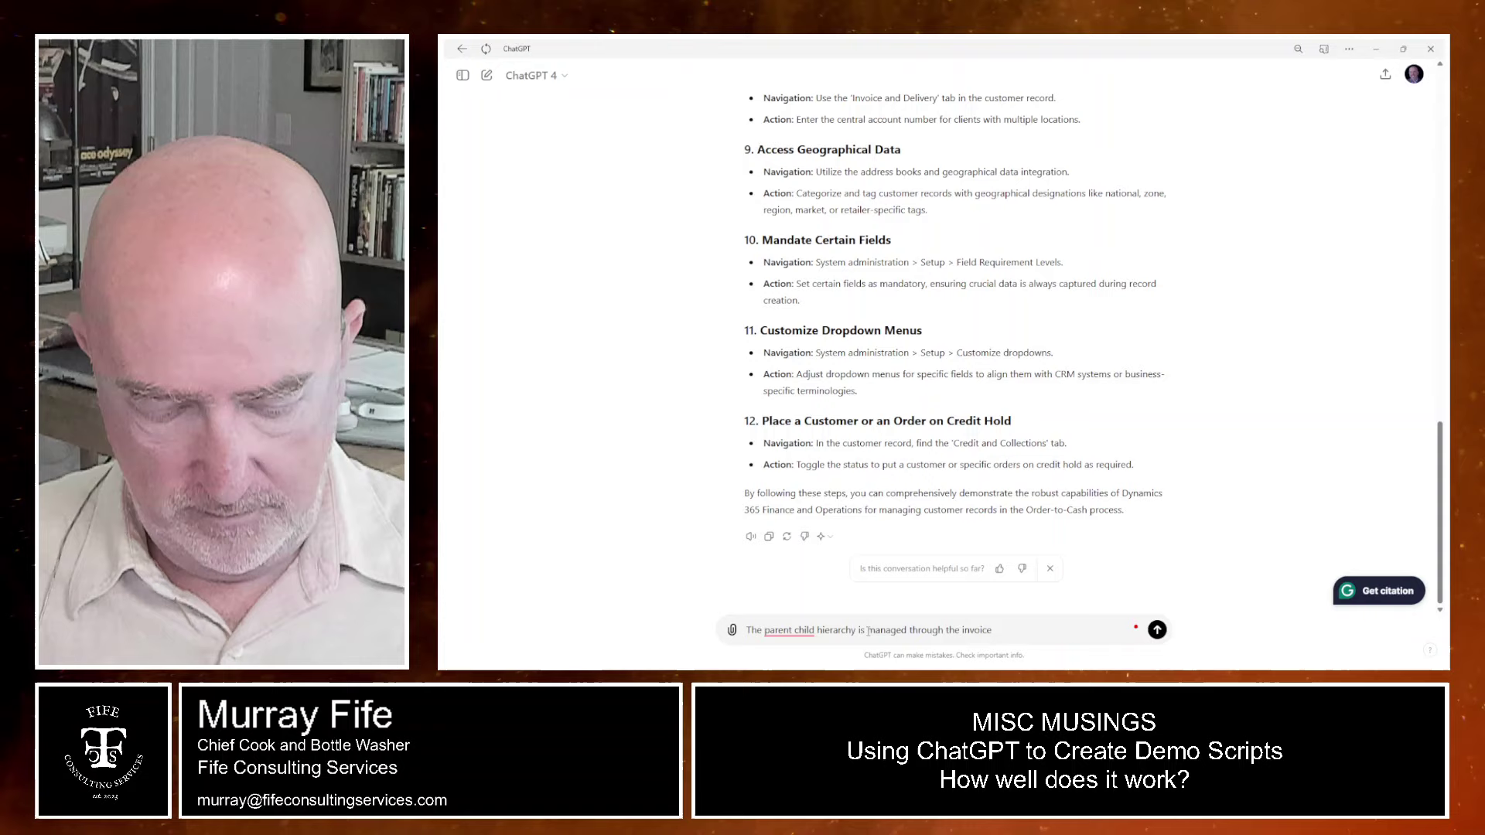
type(" account")
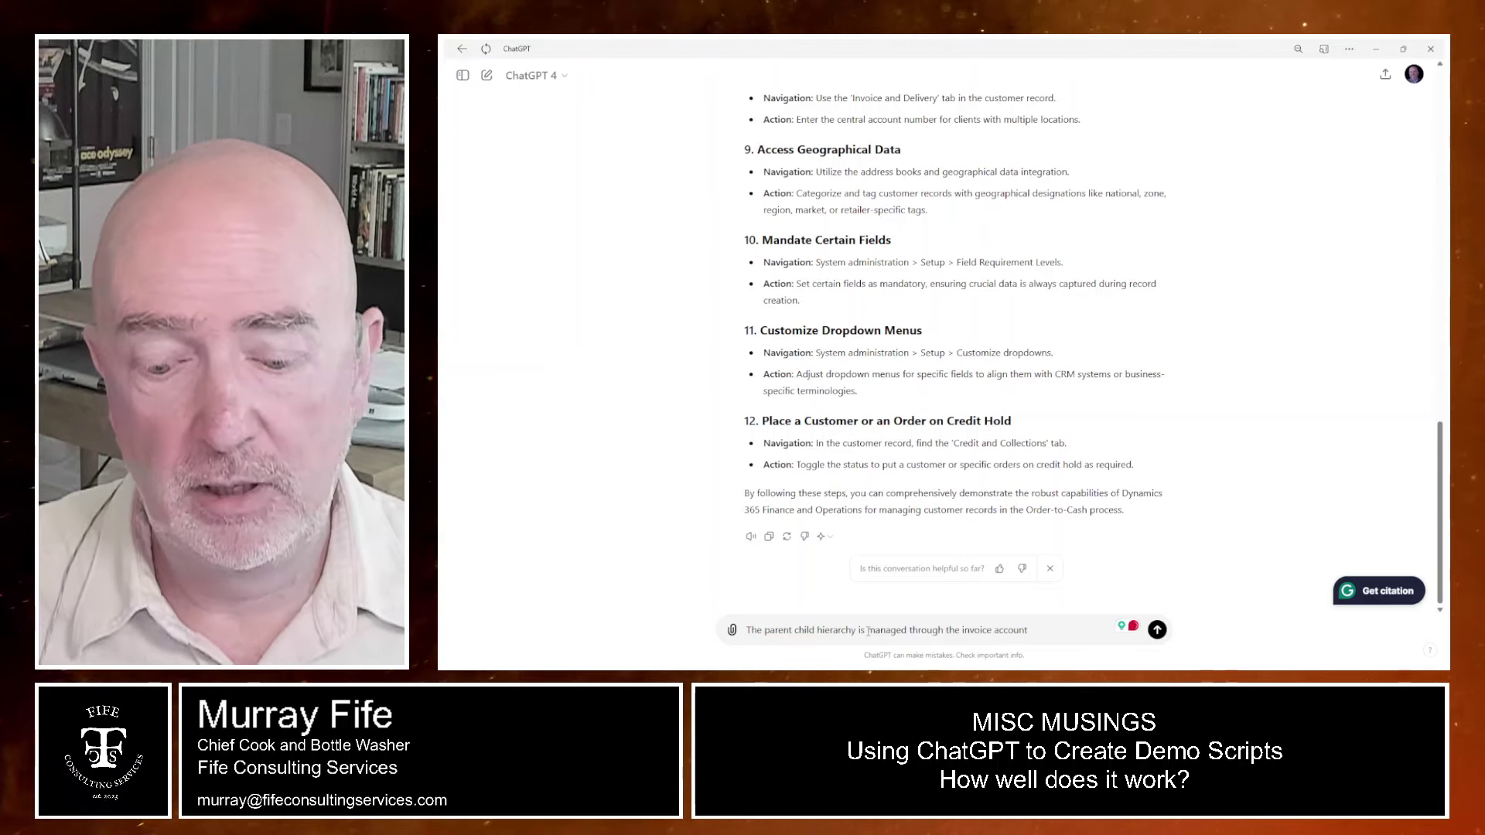
type(".")
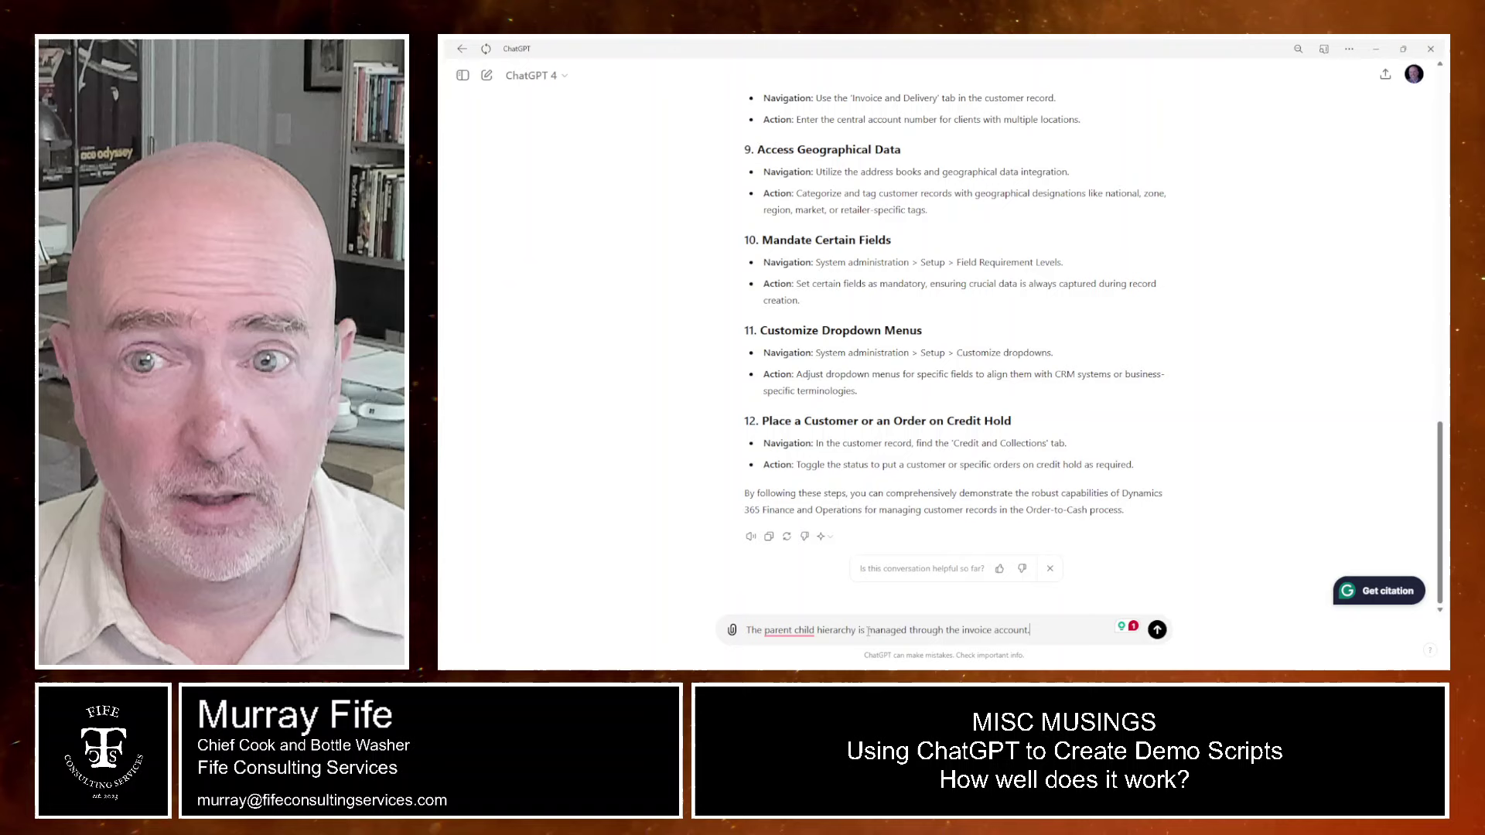
key("Return")
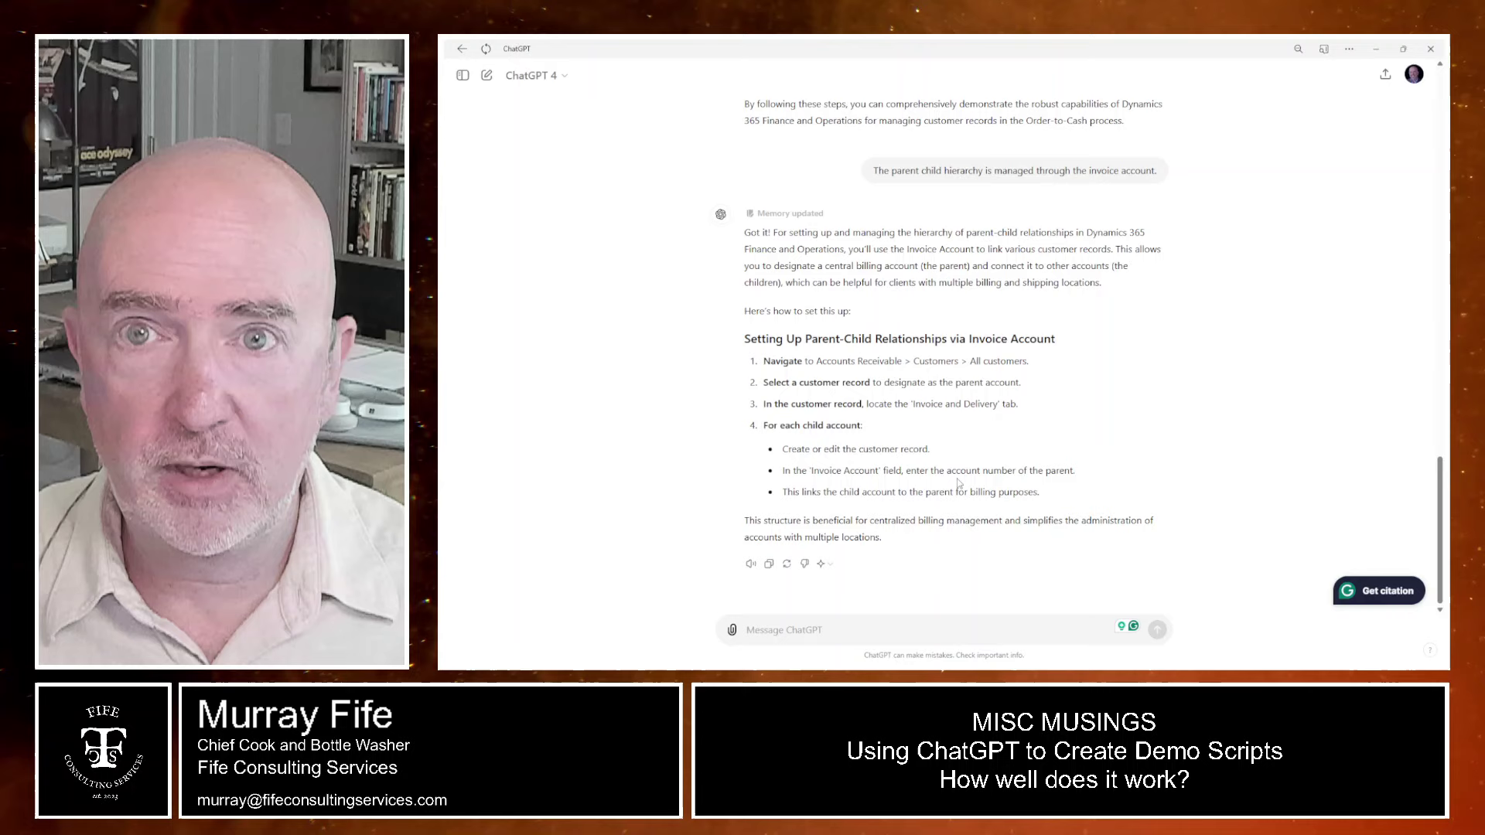
scroll(885, 436, "up", 5)
scroll(884, 437, "up", 5)
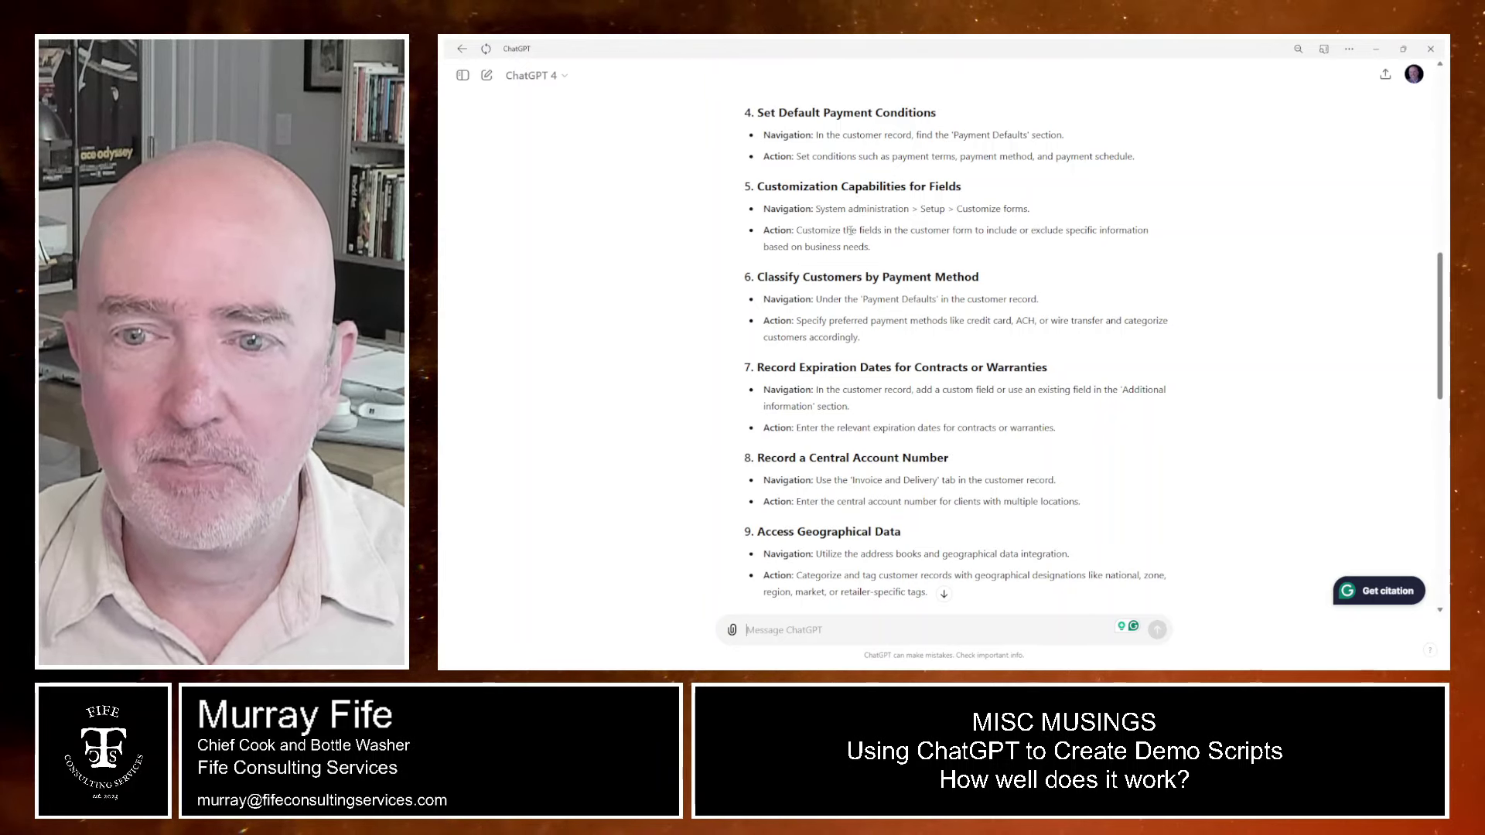
scroll(850, 232, "down", 1)
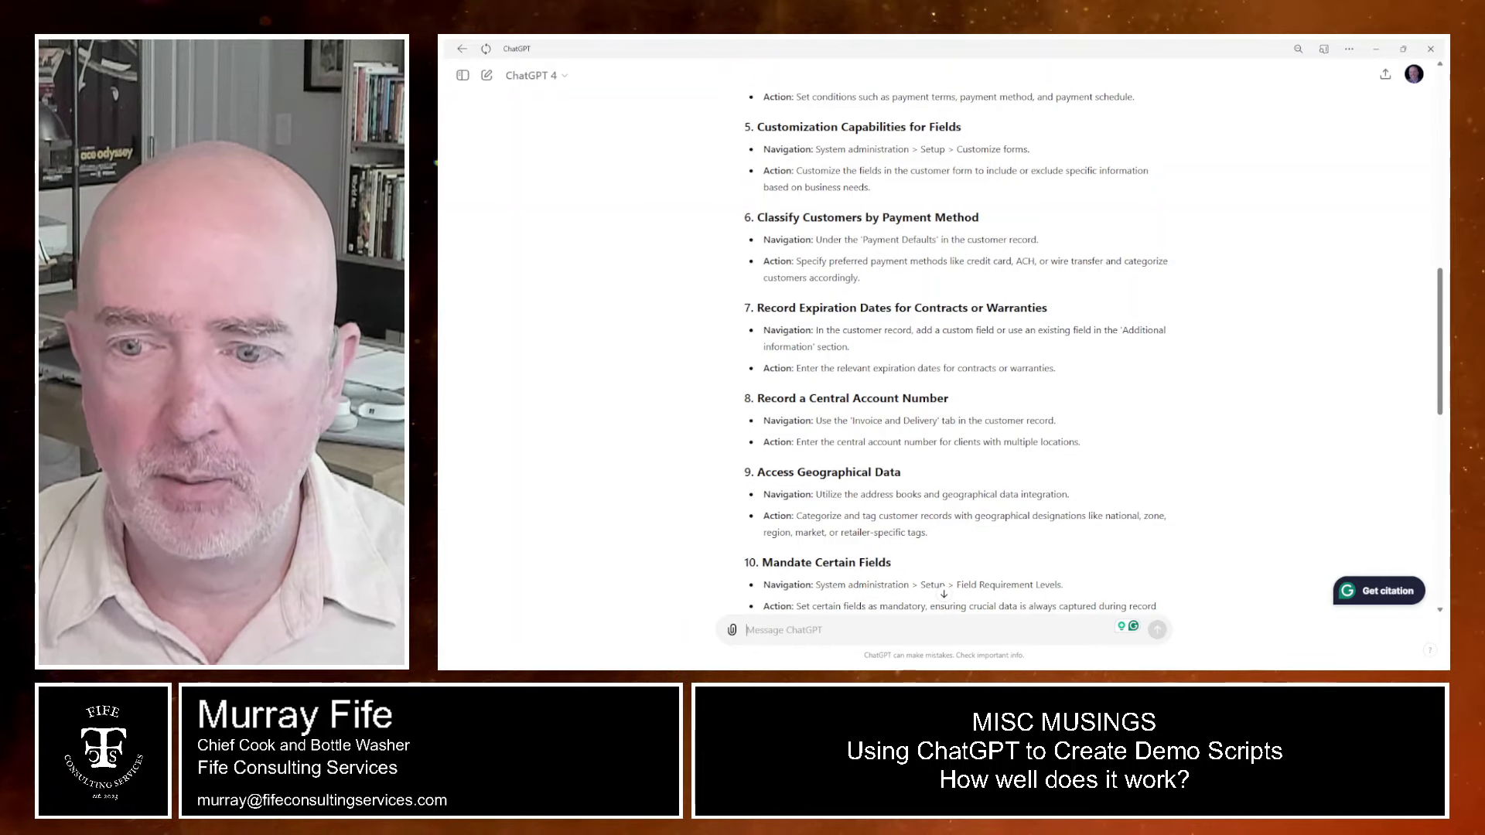
left_click(943, 595)
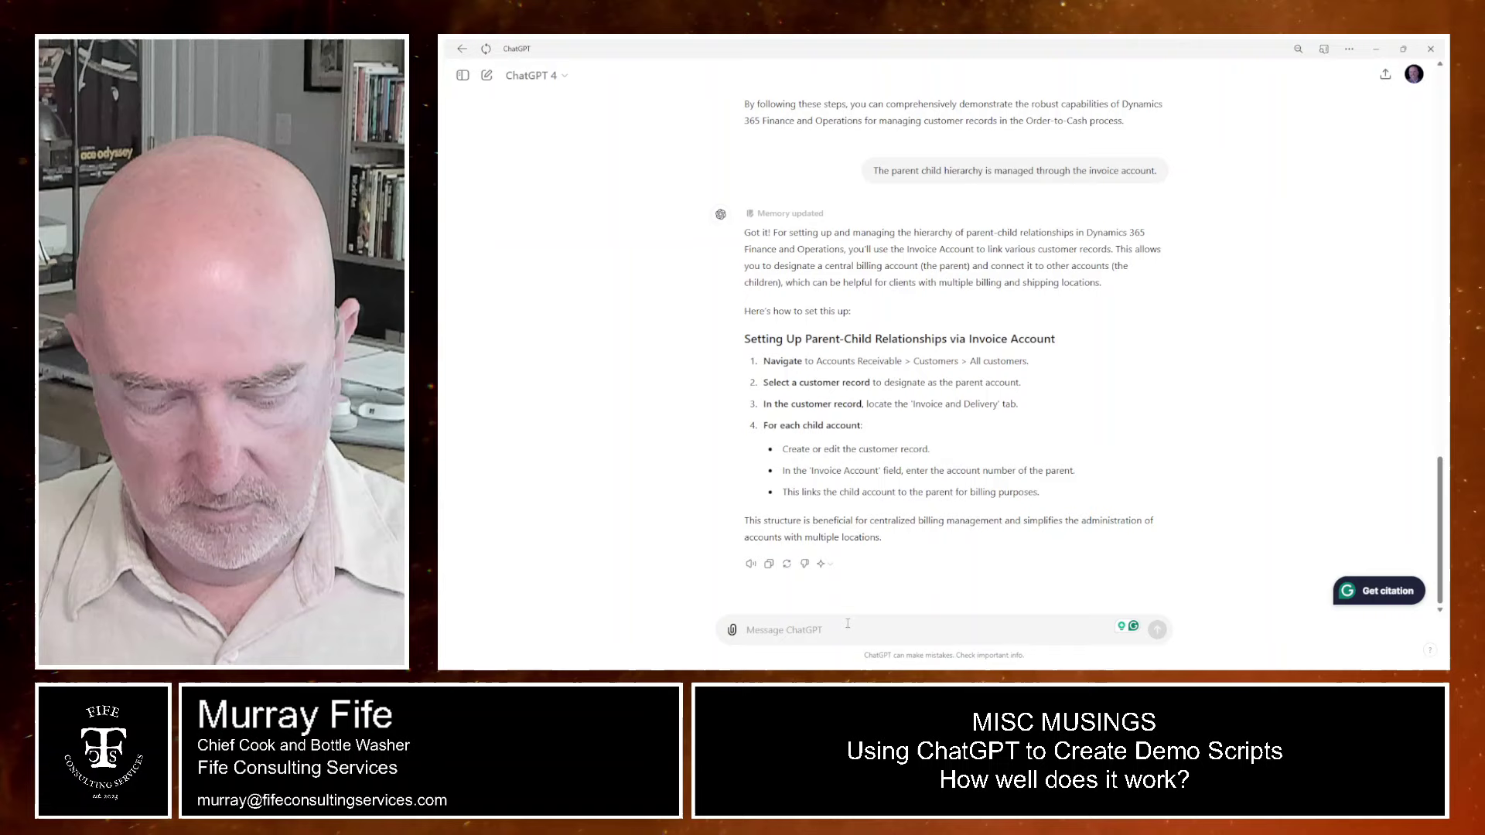
type("recraete ")
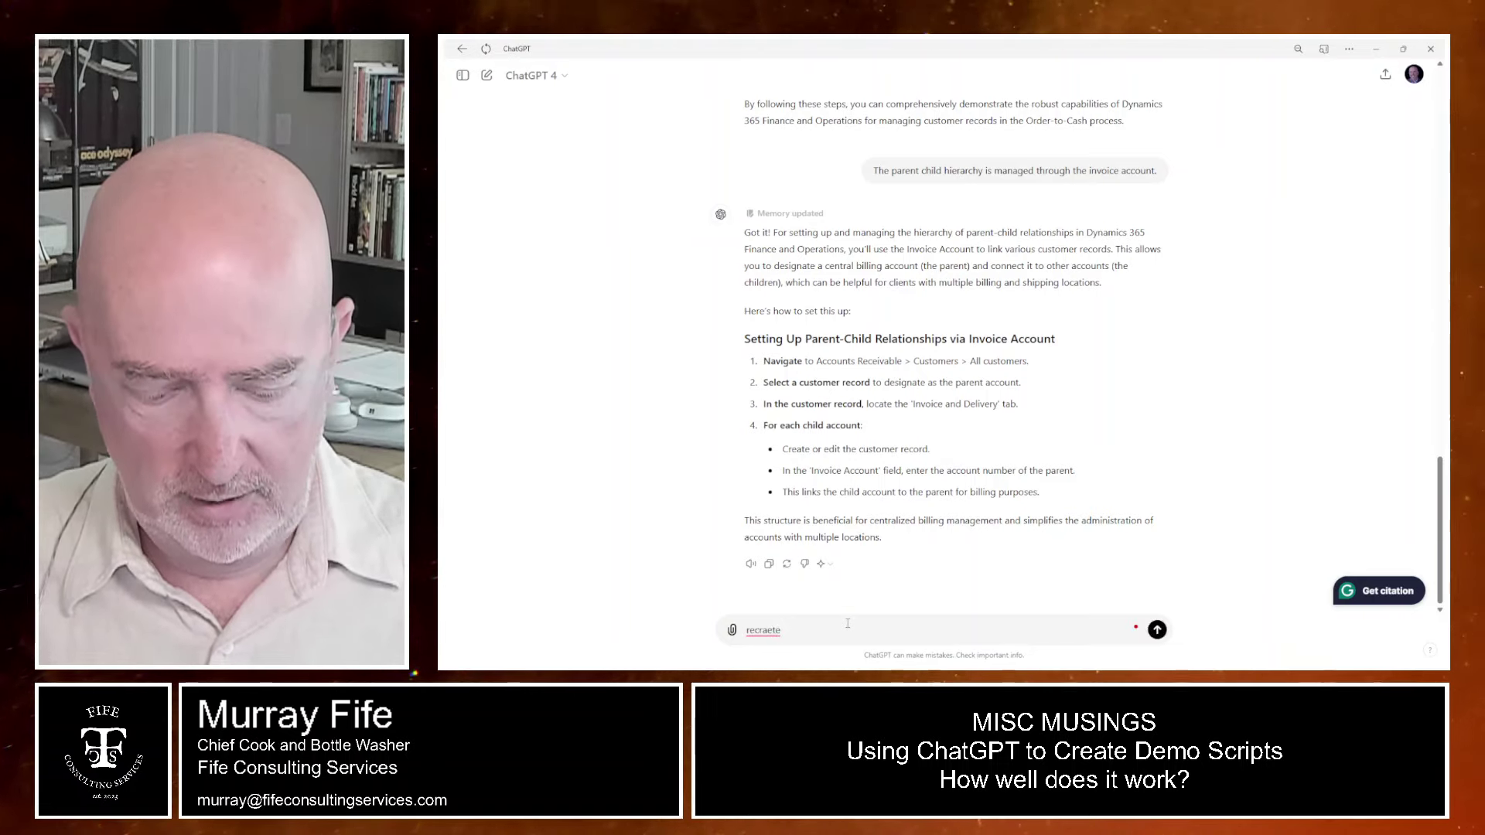
type("the d")
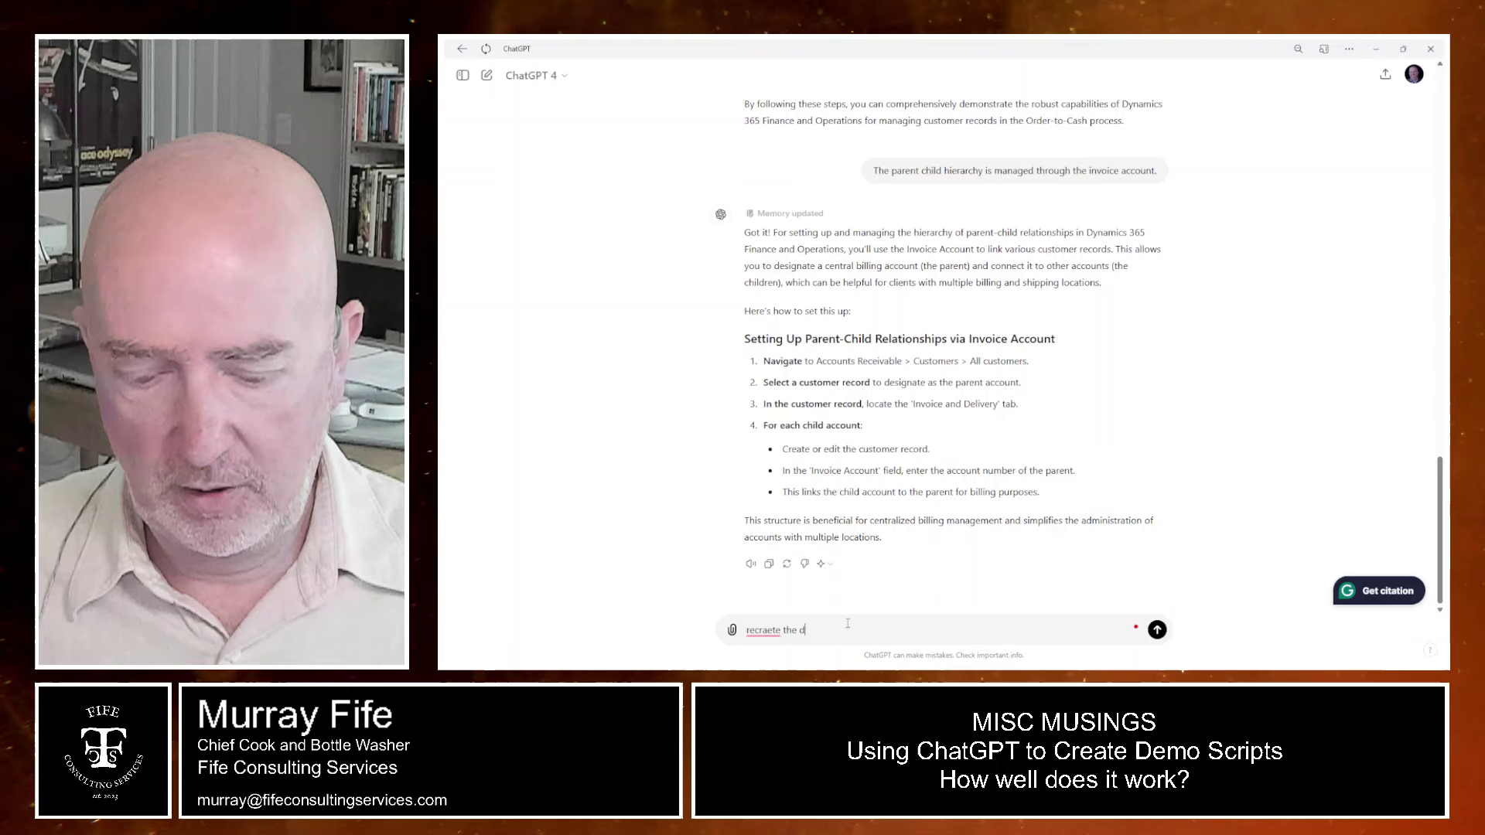
Replace the misspelled text and send the request 'recreate the script'
key("shift+Left")
key("shift+Home")
key("BackSpace")
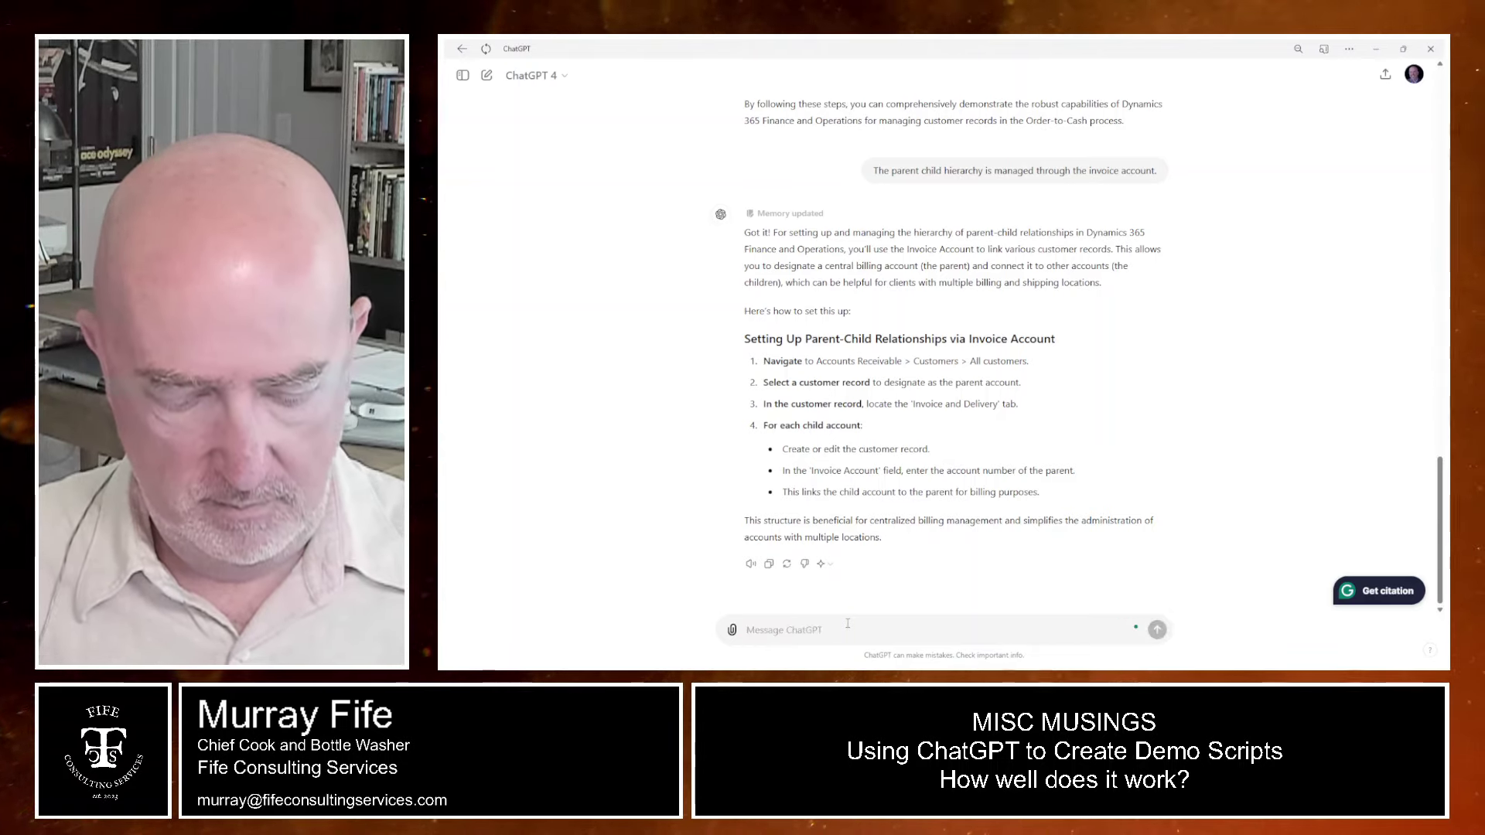
type("me the script")
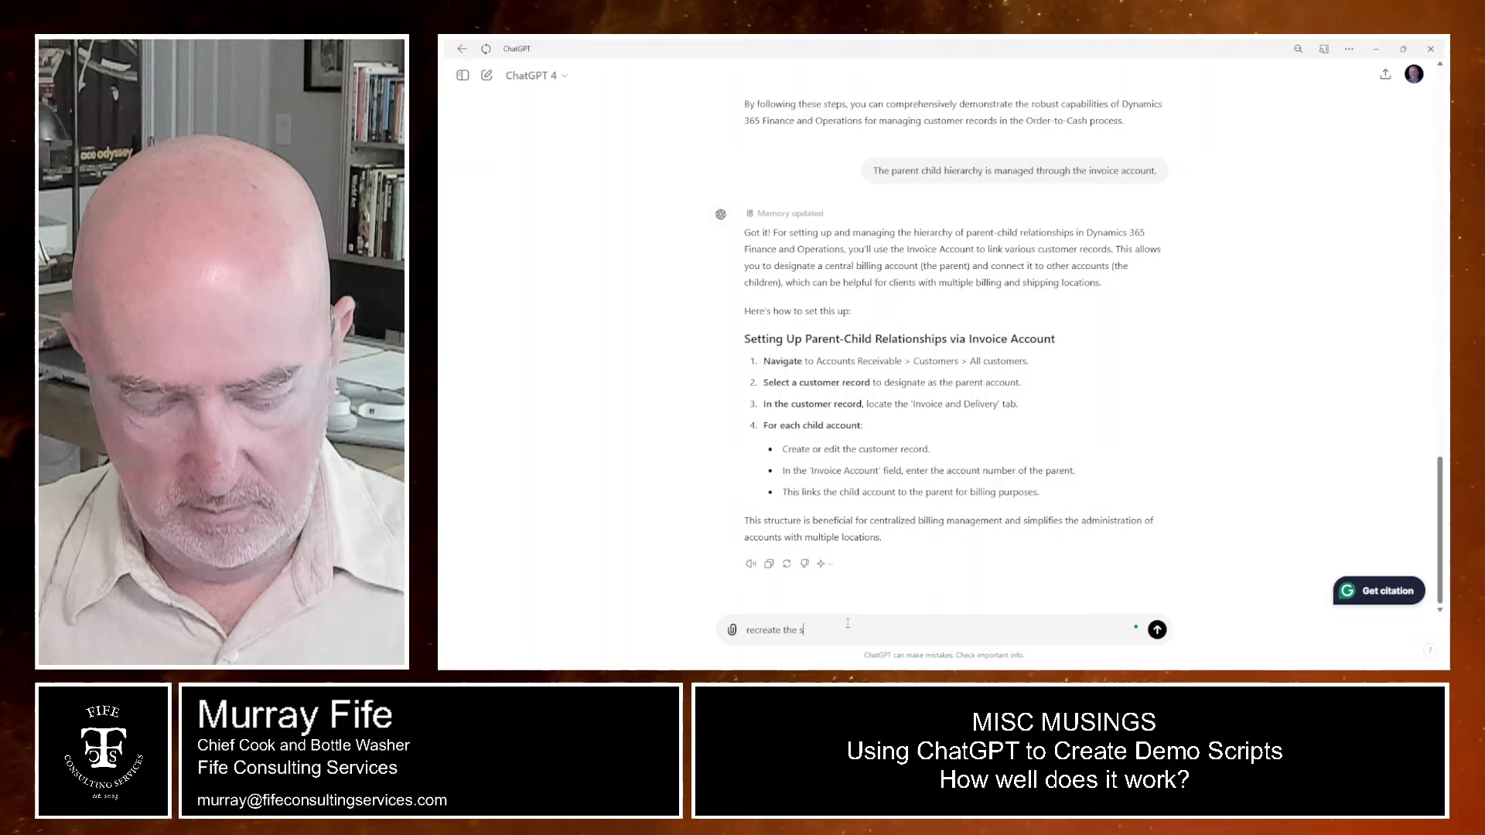
key("Return")
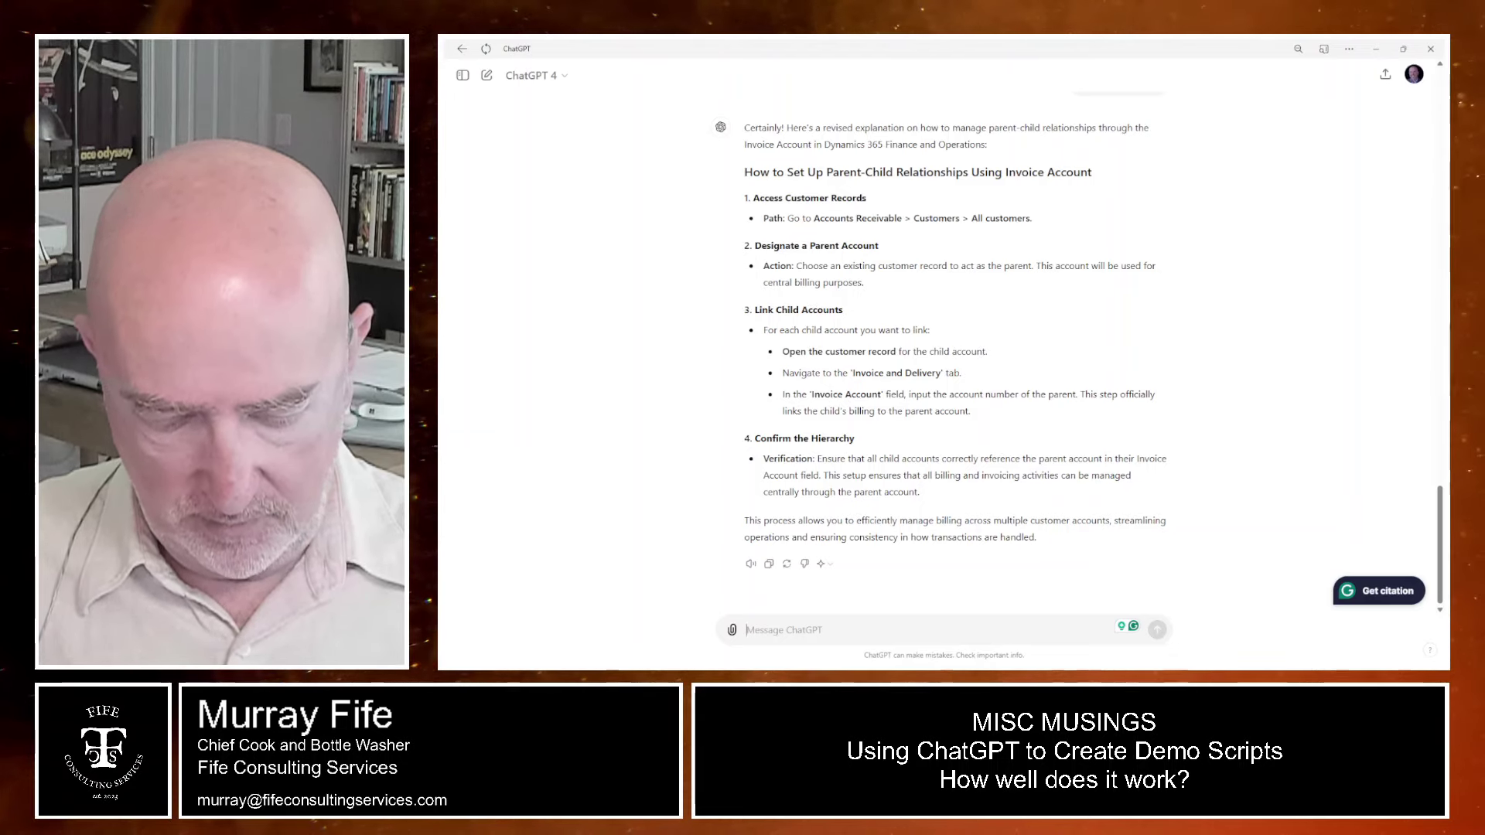
type("rebjkl")
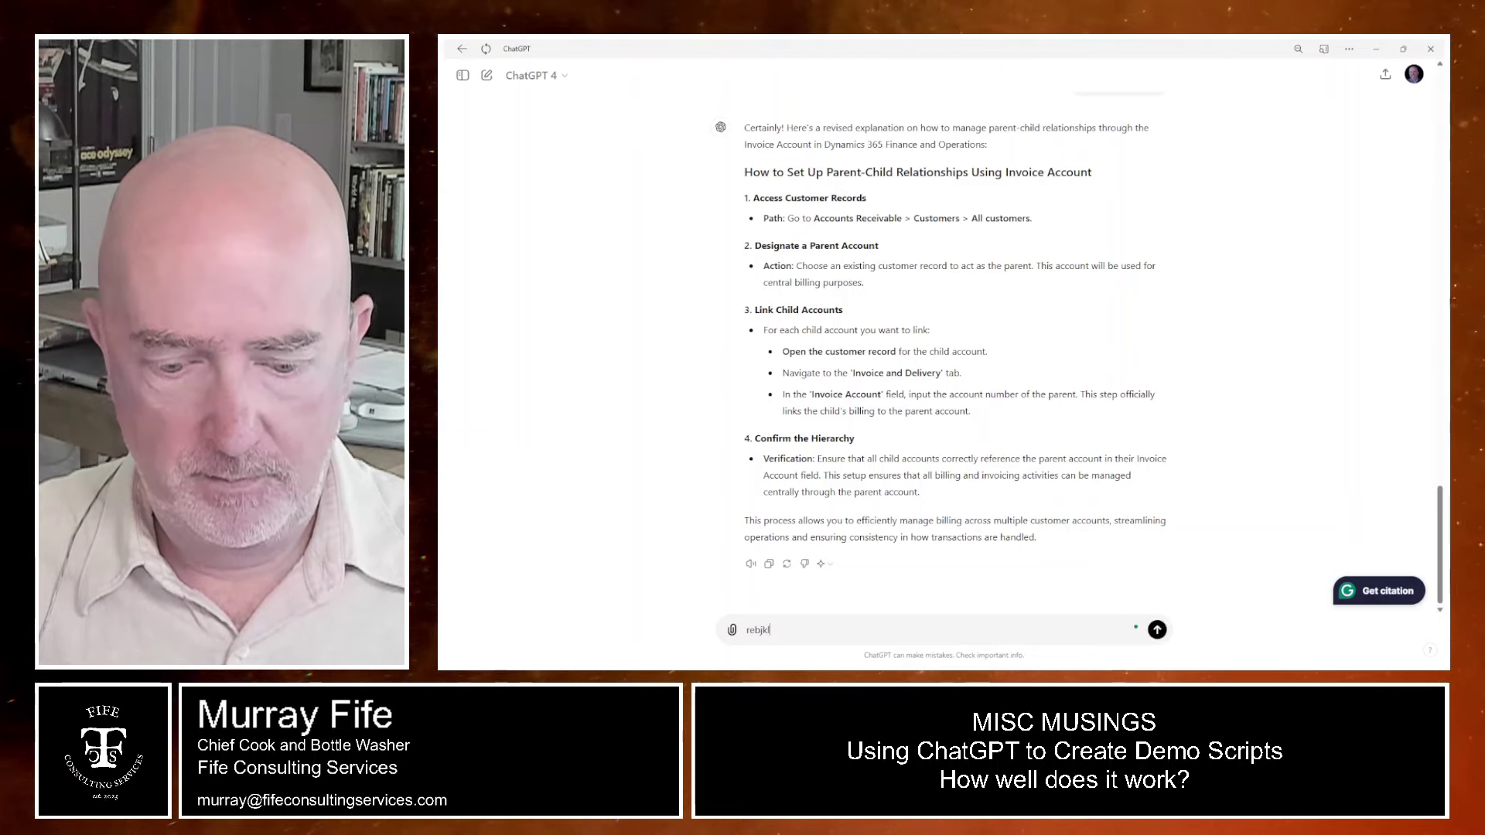
type("ui")
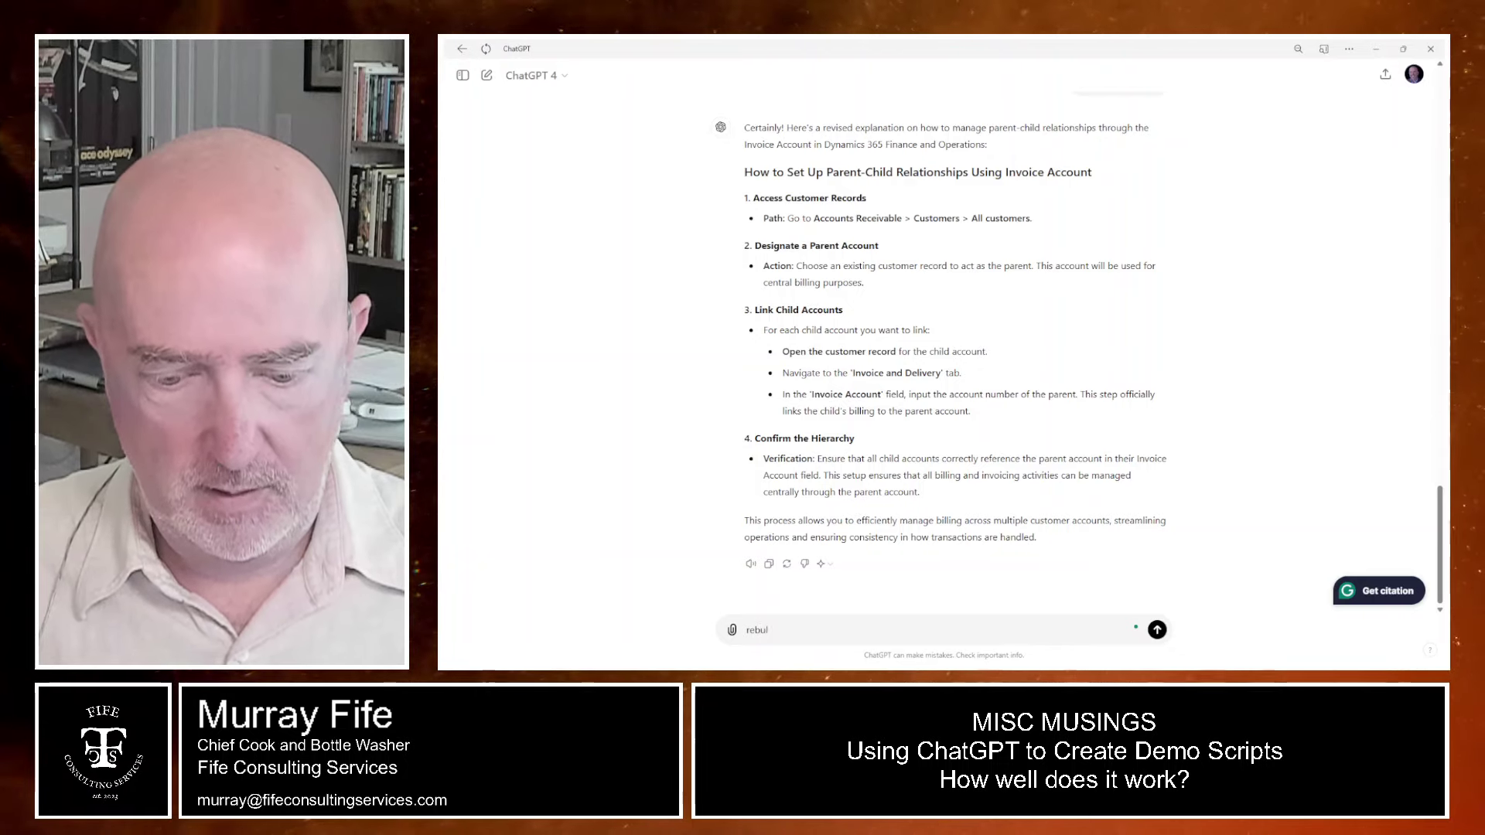
Fix the typo and send the request 'rebuild the entire flow'
key("BackSpace")
type("ild the en")
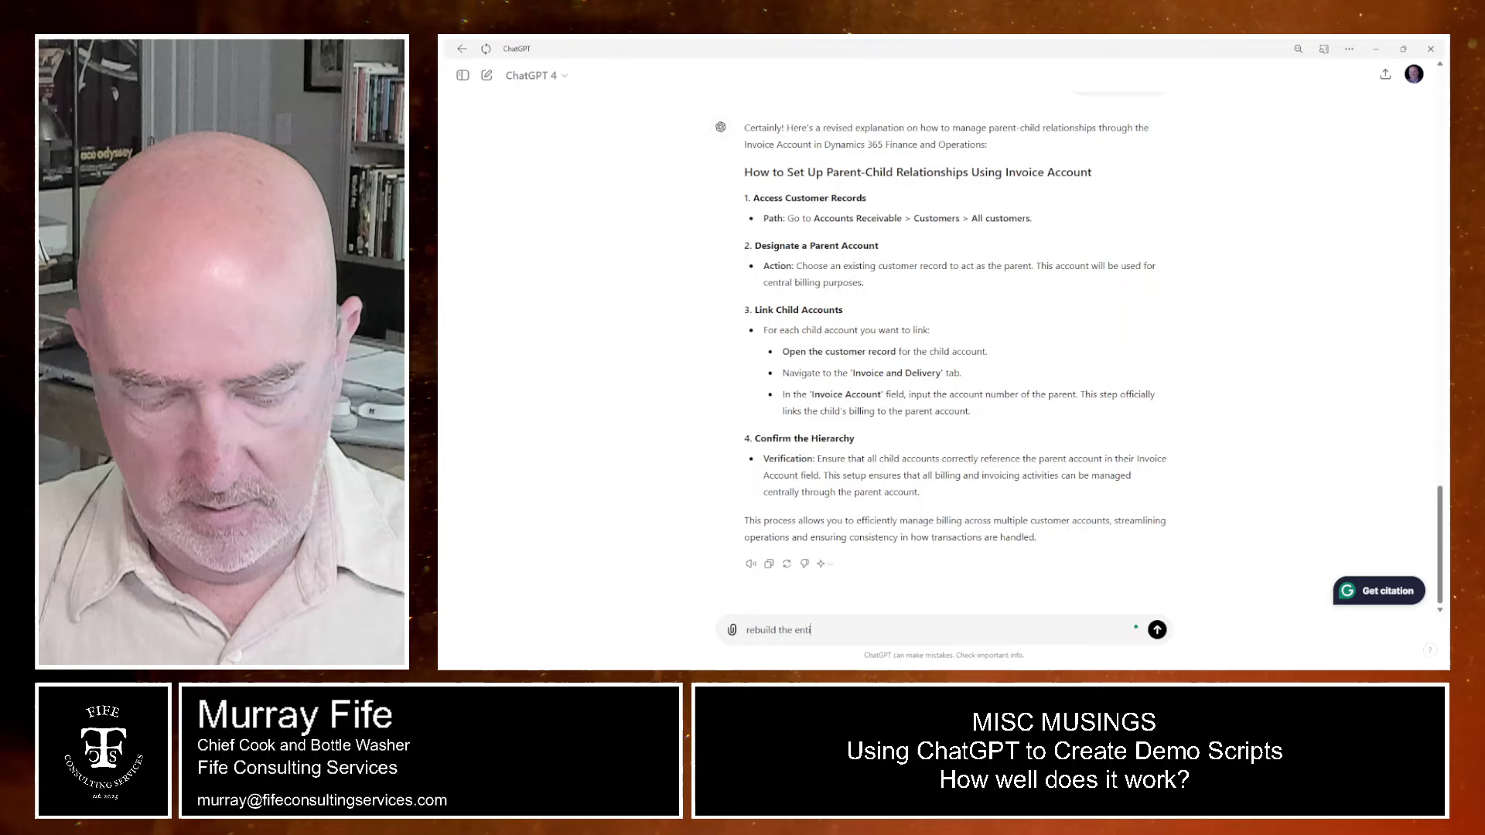
type("tire flow")
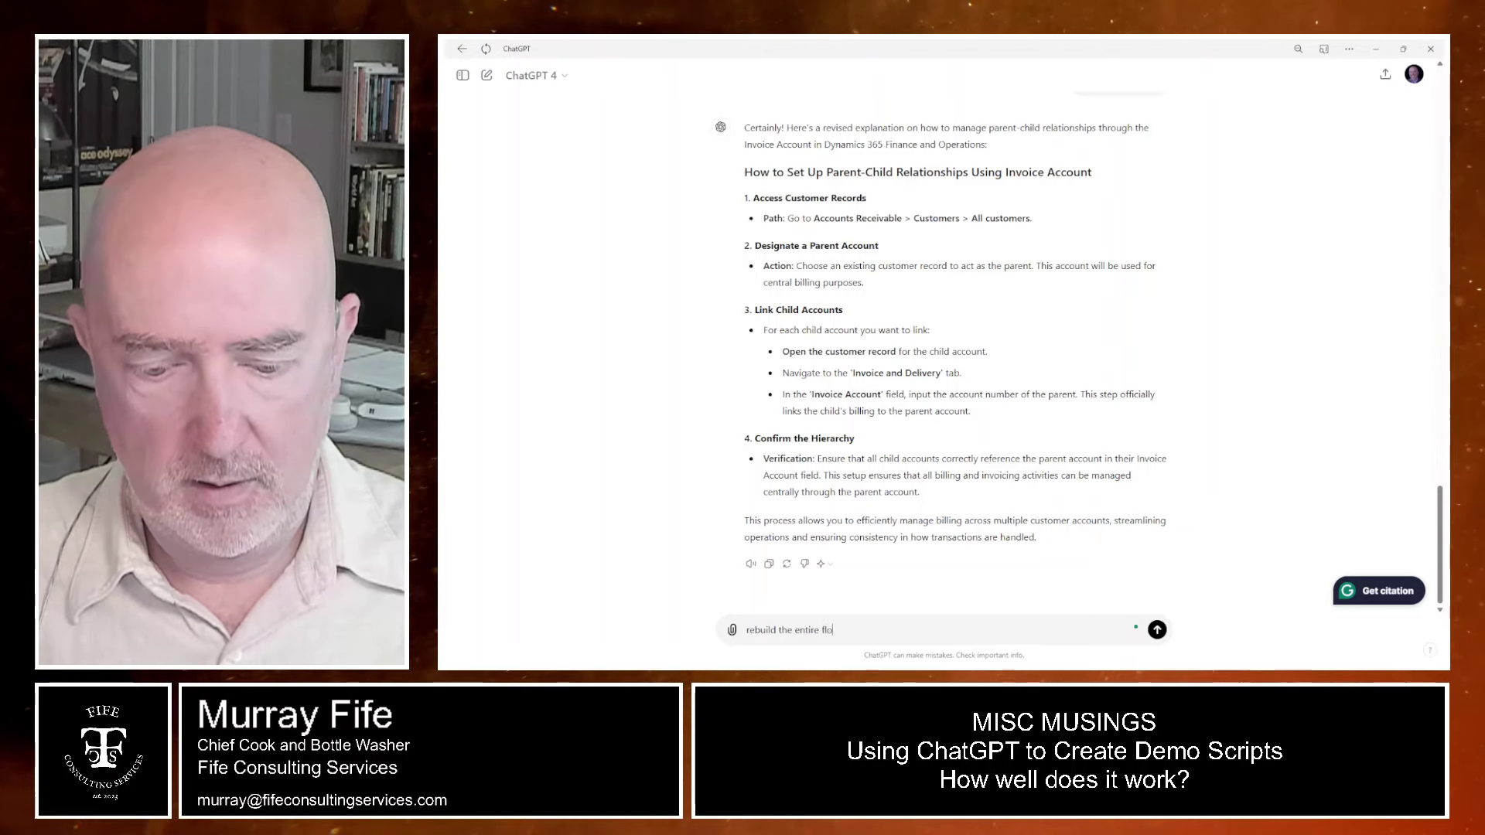
key("Return")
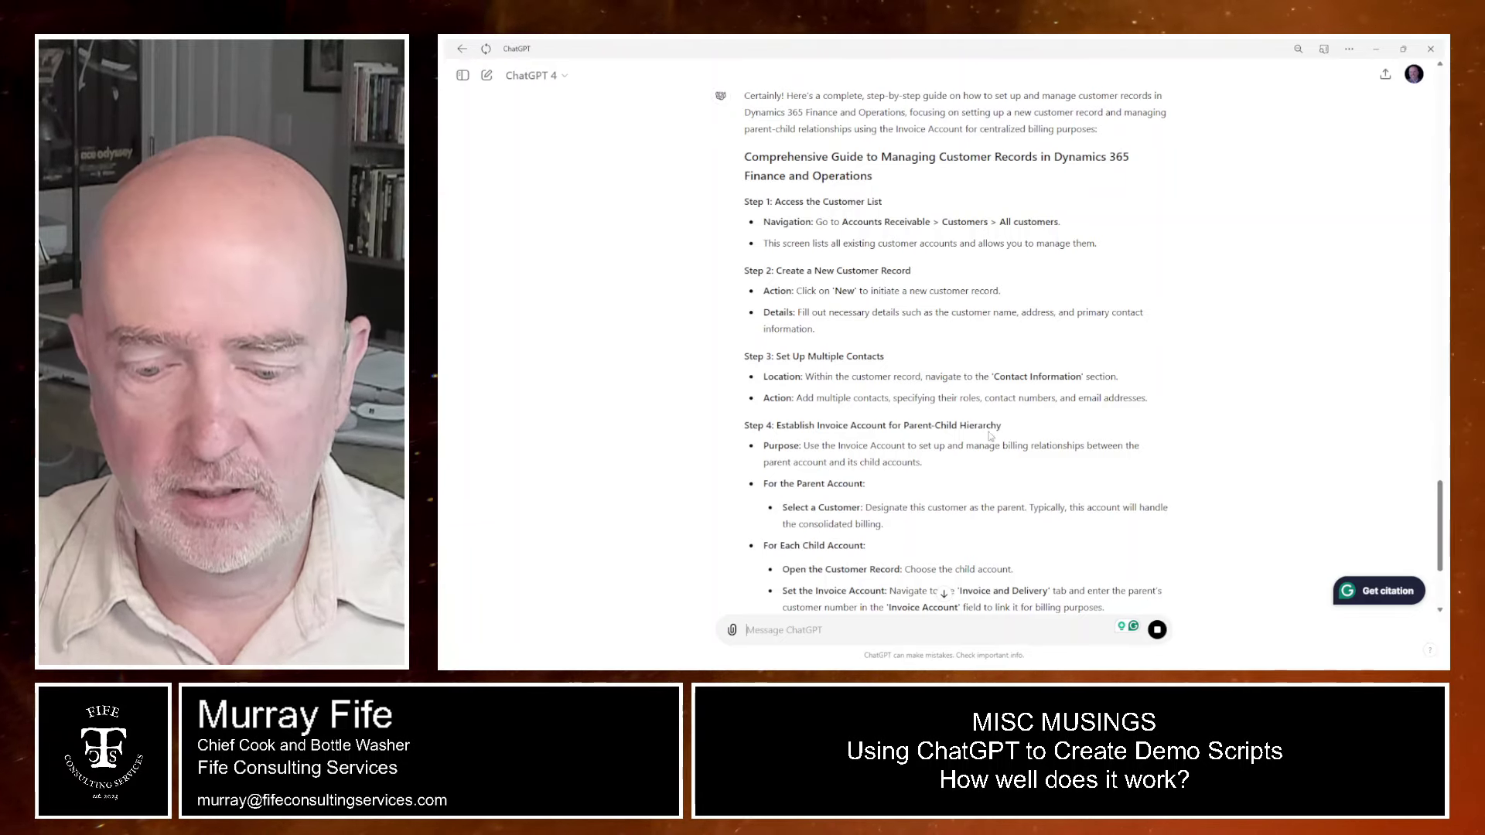
scroll(989, 431, "down", 3)
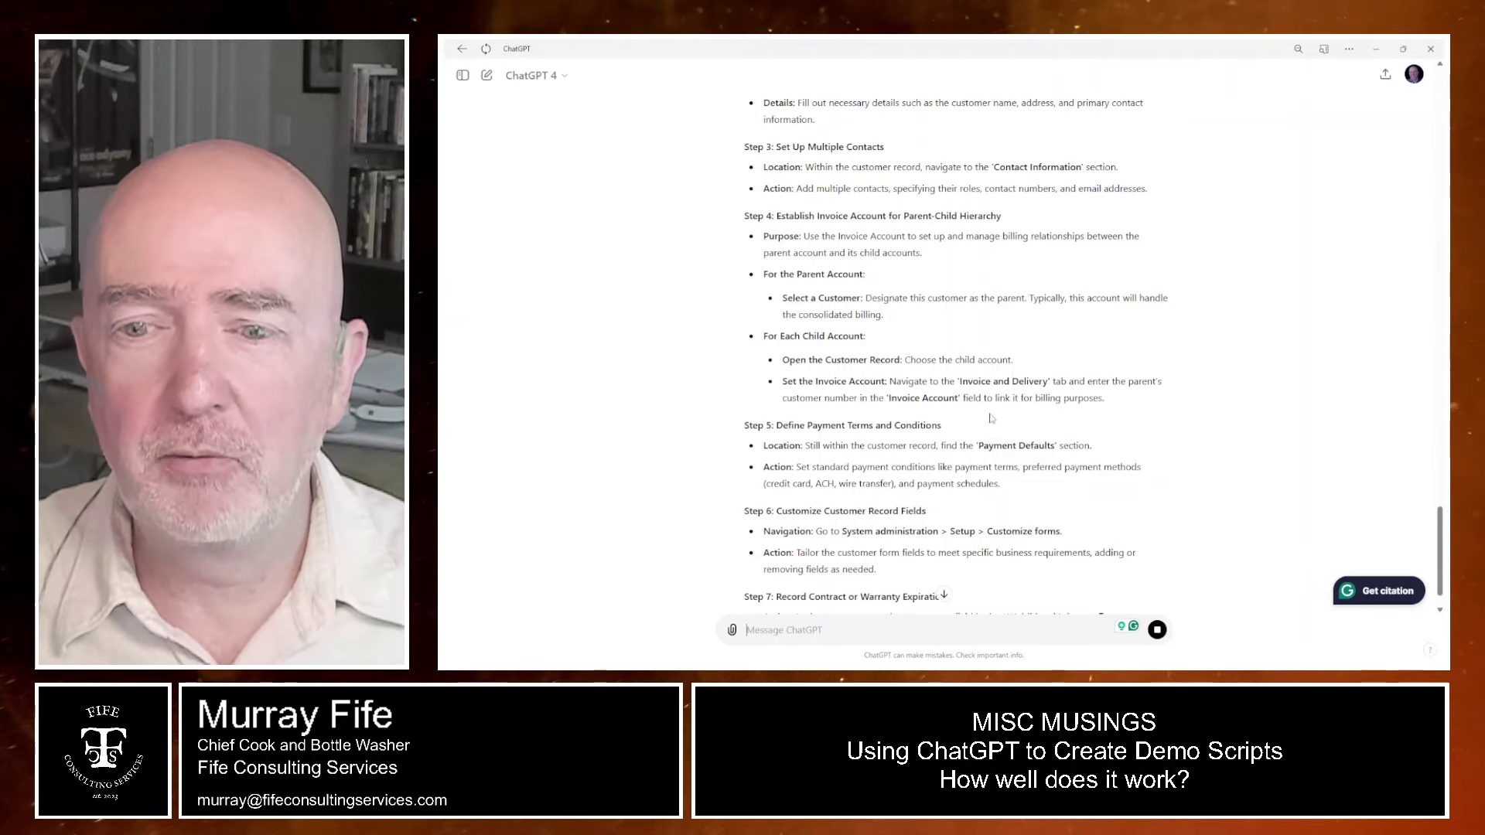
scroll(990, 418, "down", 2)
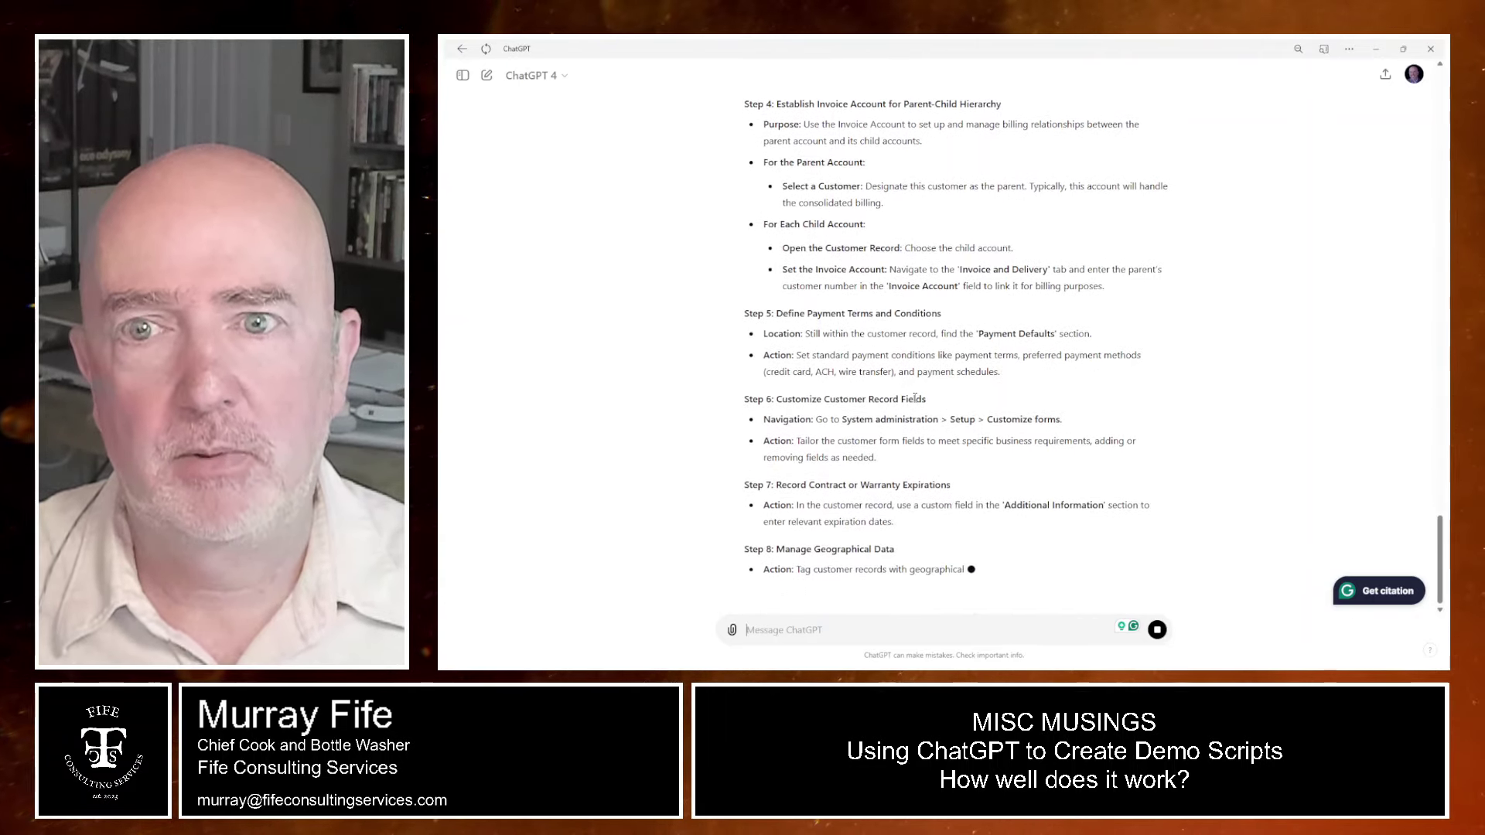